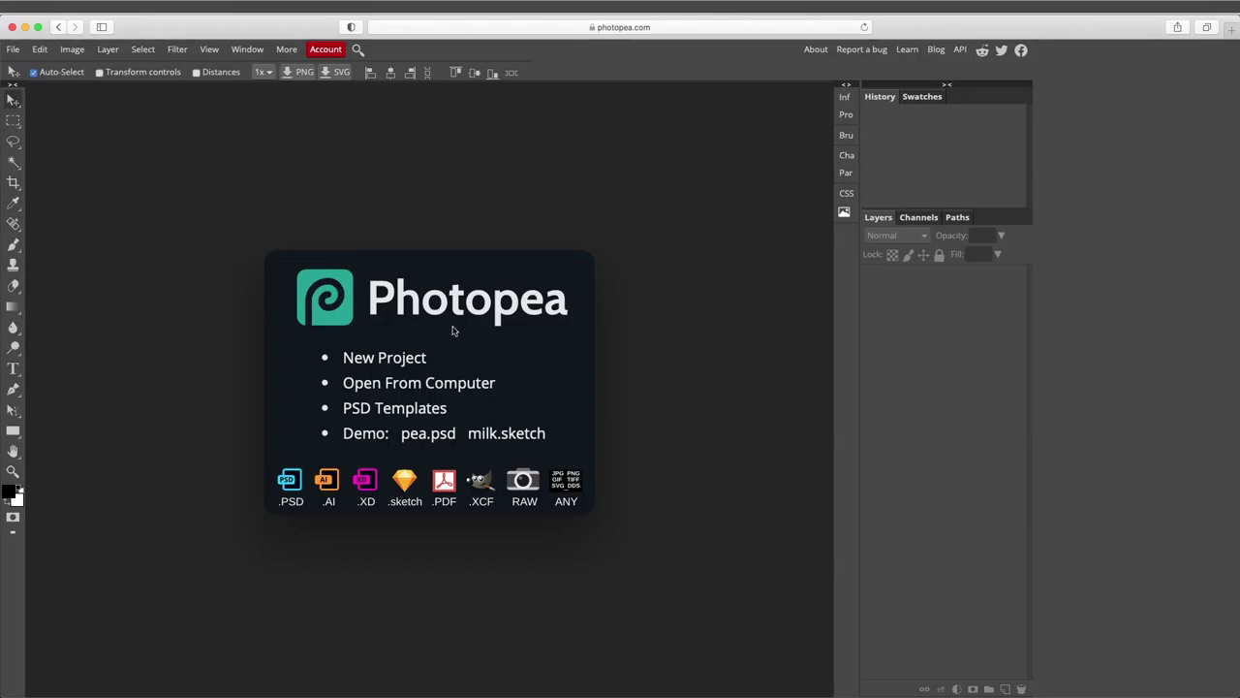
Make a new 'Instagram Post' document, 1080 × 1380 px, with a transparent background.
{"action": "left_click", "coordinate": [399, 359]}
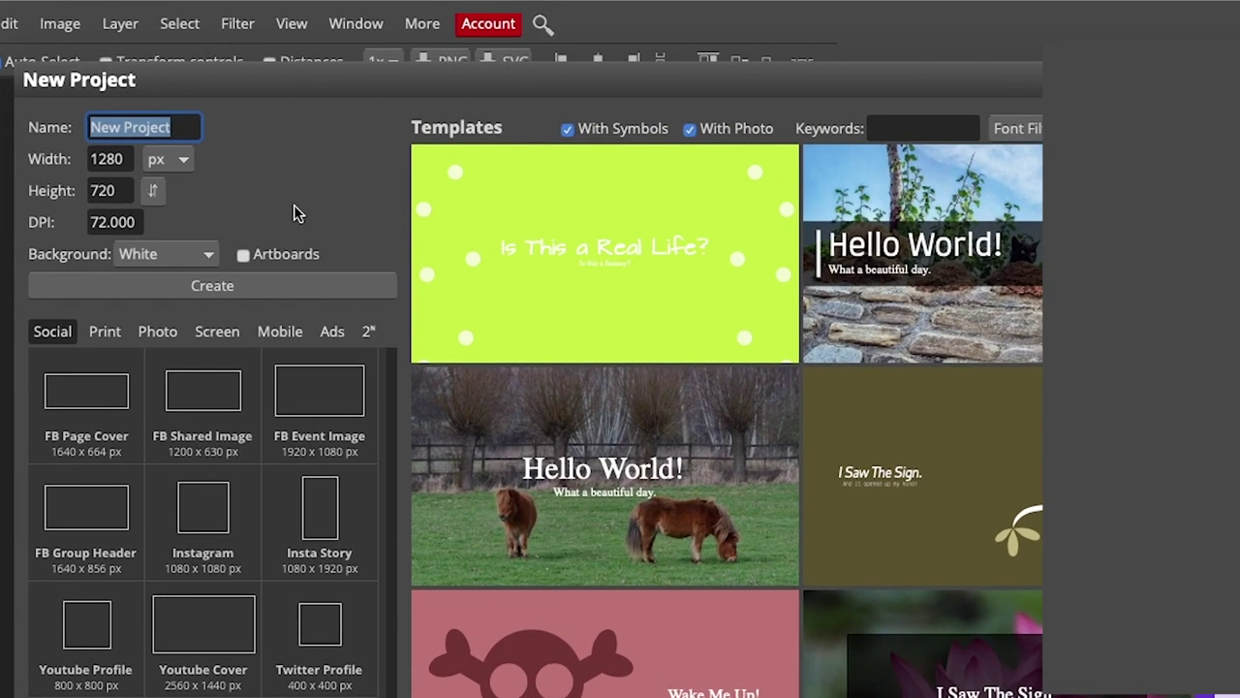
{"action": "left_click", "coordinate": [139, 111]}
{"action": "triple_click", "coordinate": [172, 127]}
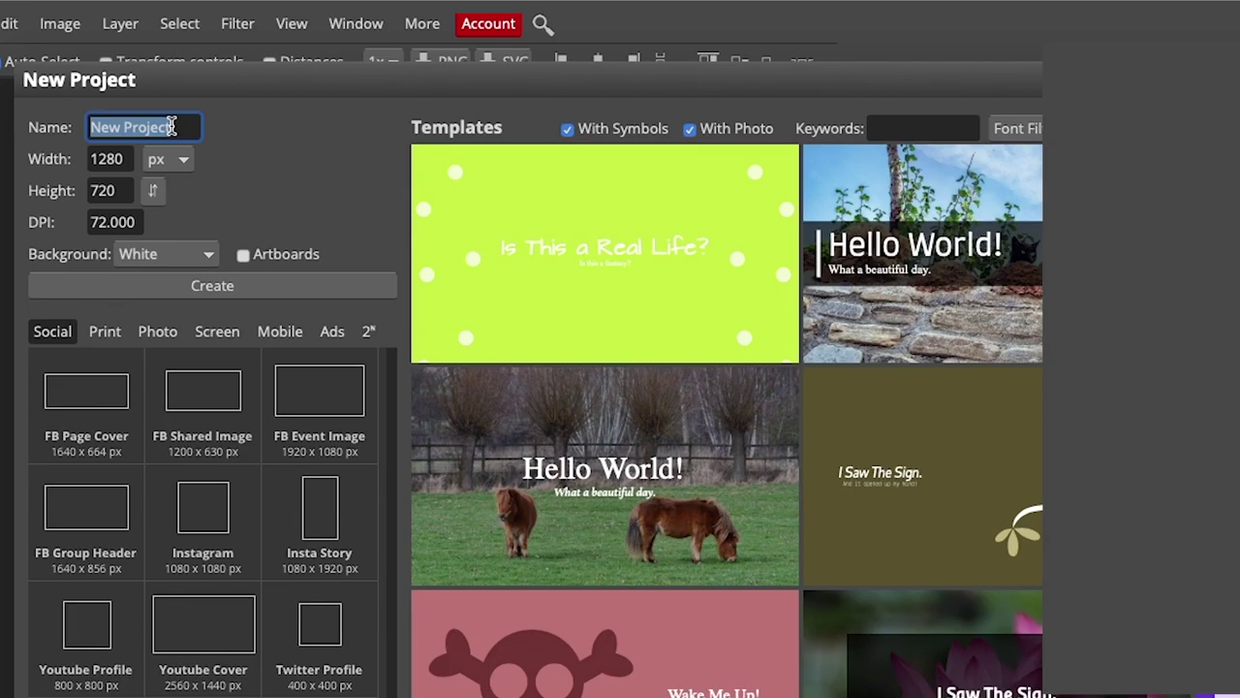
{"action": "type", "text": "Ins"}
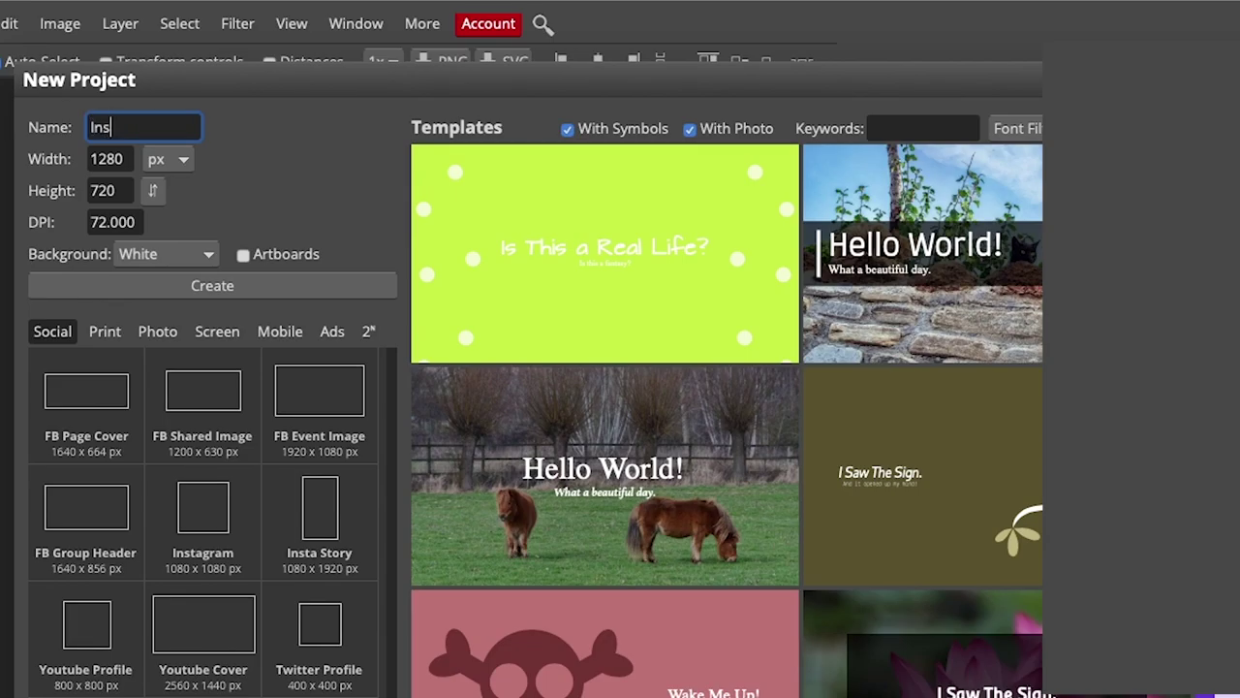
{"action": "type", "text": "tagram"}
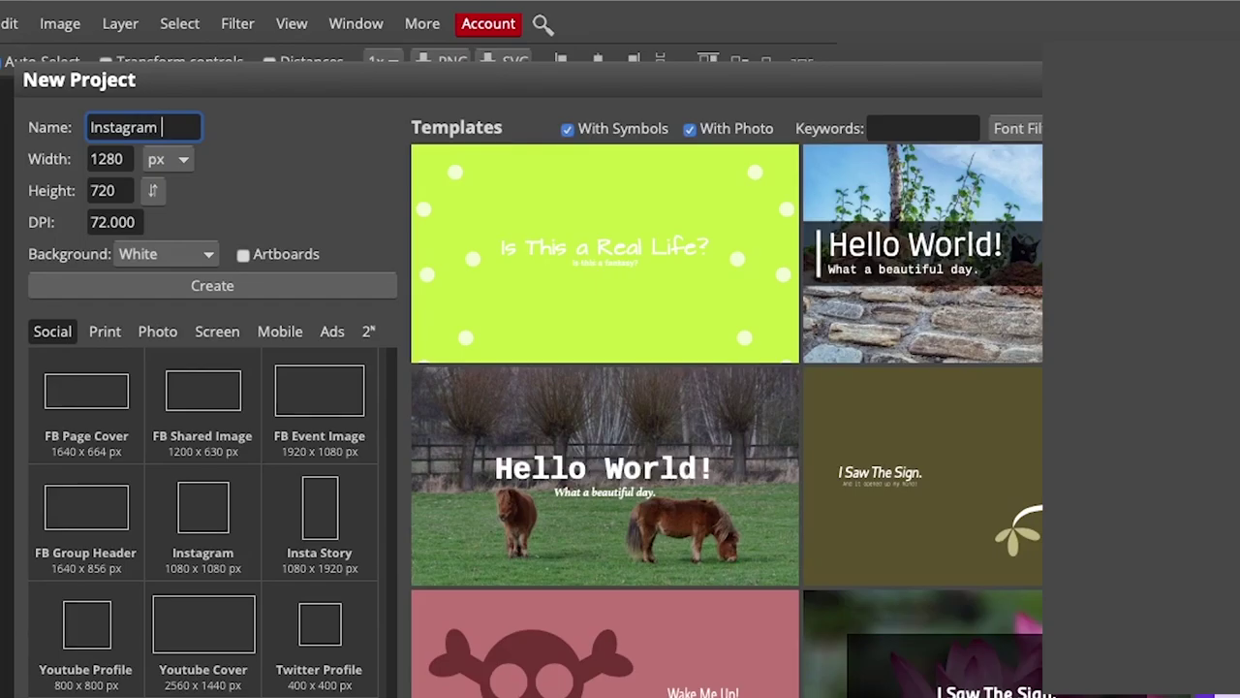
{"action": "type", "text": " Post"}
{"action": "left_click", "coordinate": [170, 255]}
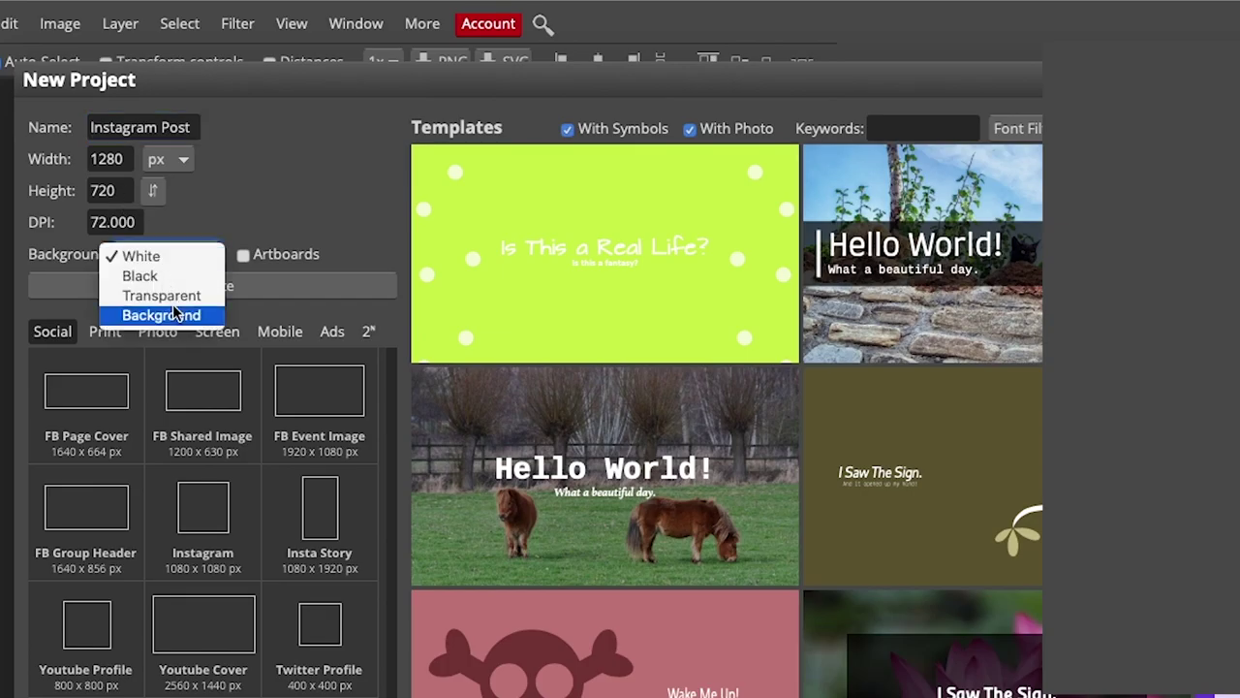
{"action": "left_click", "coordinate": [161, 295]}
{"action": "double_click", "coordinate": [106, 160]}
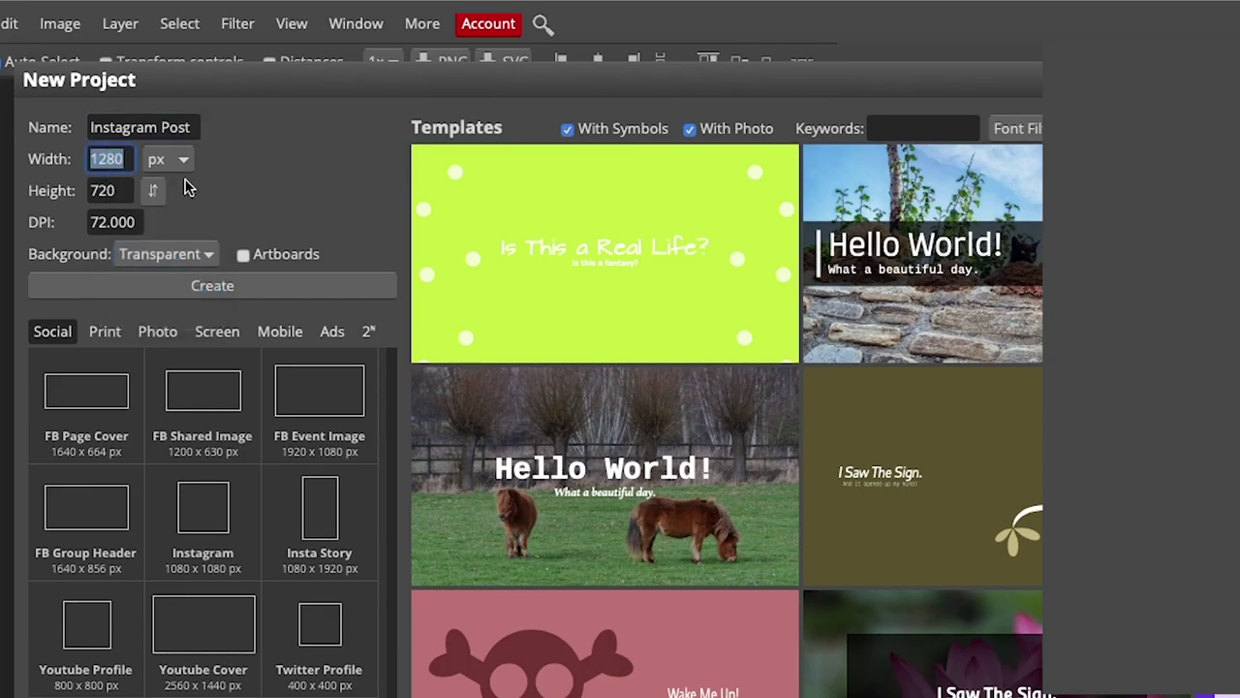
{"action": "type", "text": "1080"}
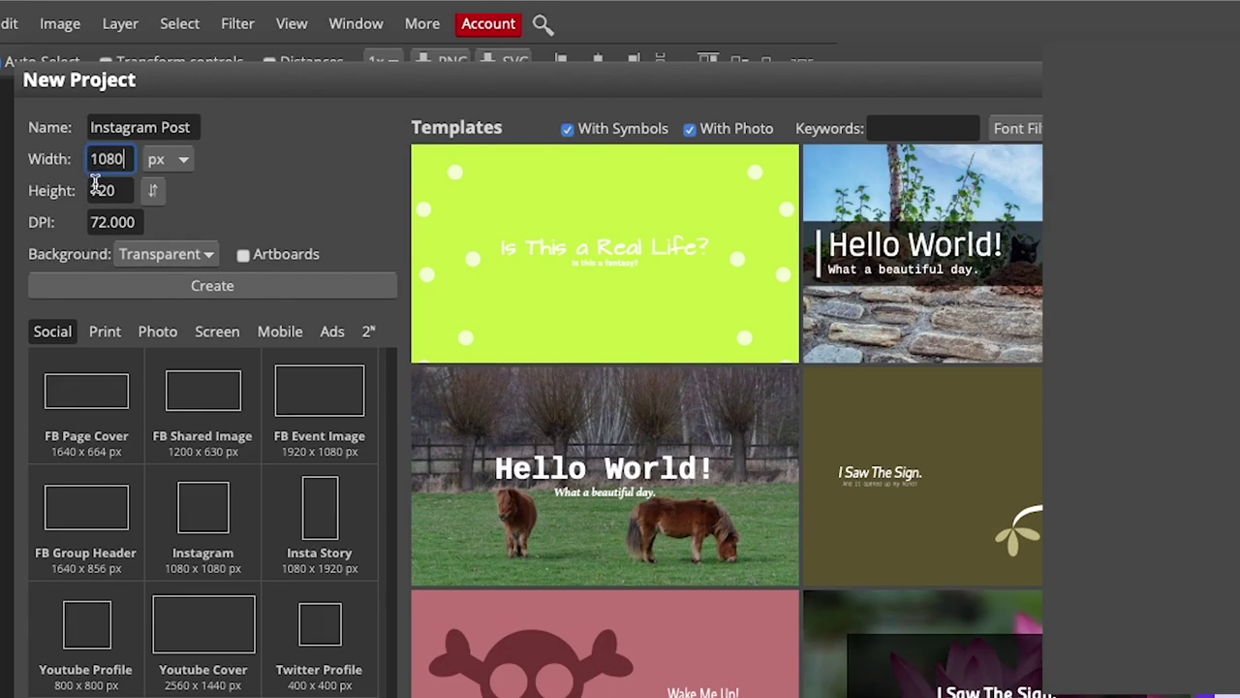
{"action": "double_click", "coordinate": [88, 186]}
{"action": "type", "text": "1380"}
{"action": "left_click", "coordinate": [278, 233]}
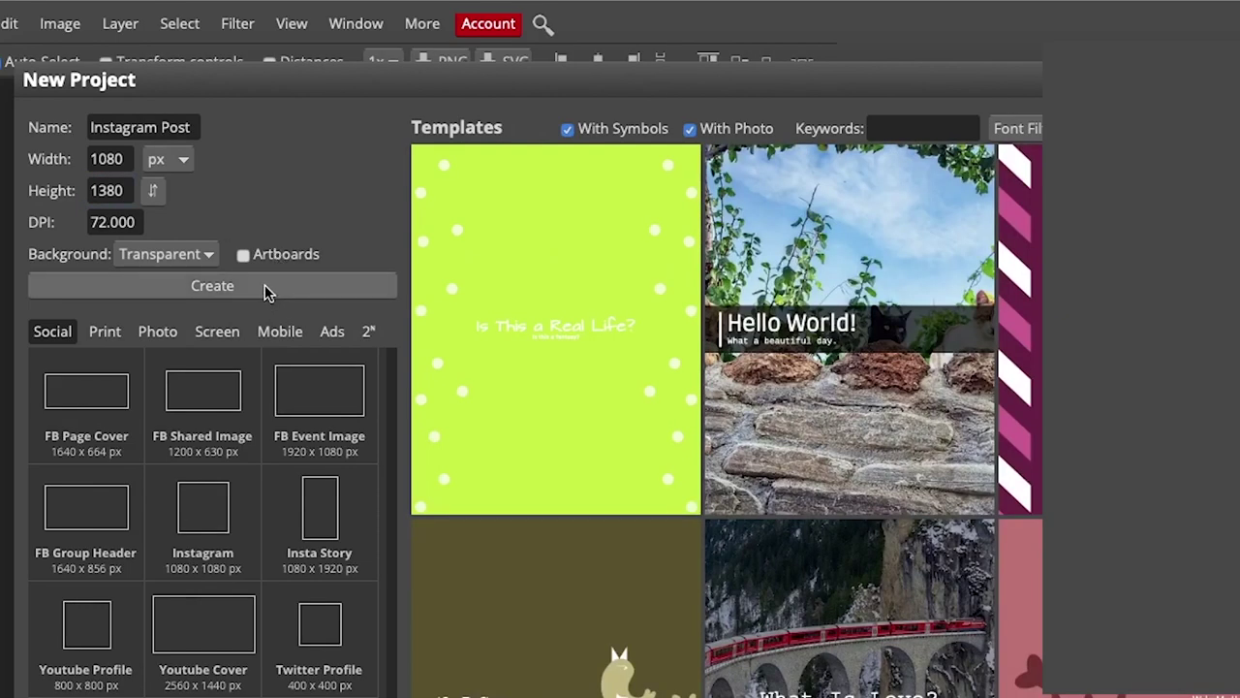
{"action": "left_click", "coordinate": [264, 284]}
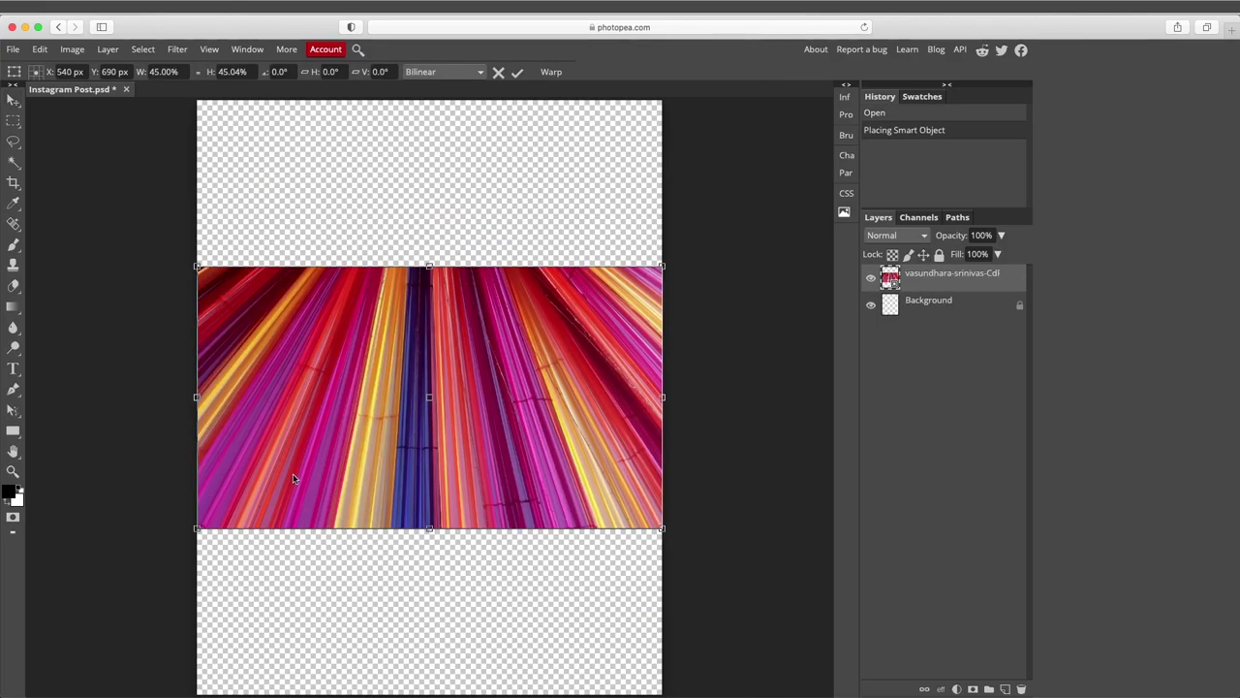
Enlarge the light-streak photo, rotate it 90°, and position it to cover the whole canvas.
{"action": "key", "text": "ctrl+minus"}
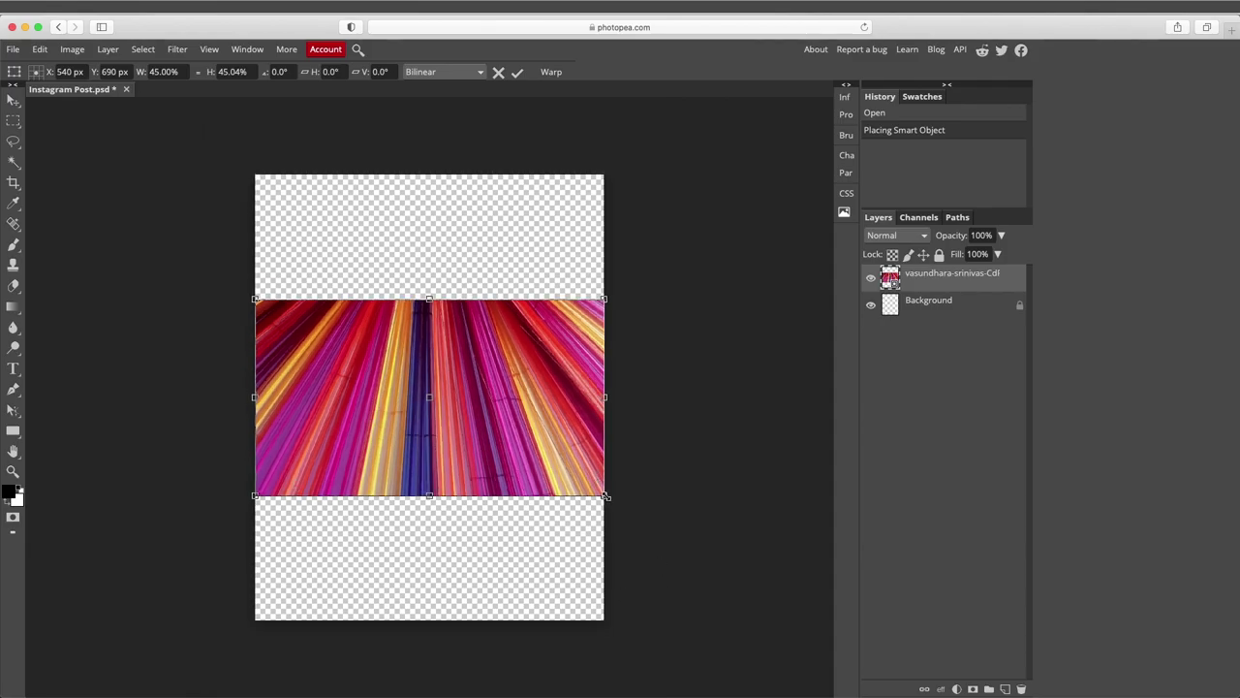
{"action": "left_click_drag", "start_coordinate": [605, 495], "coordinate": [829, 669]}
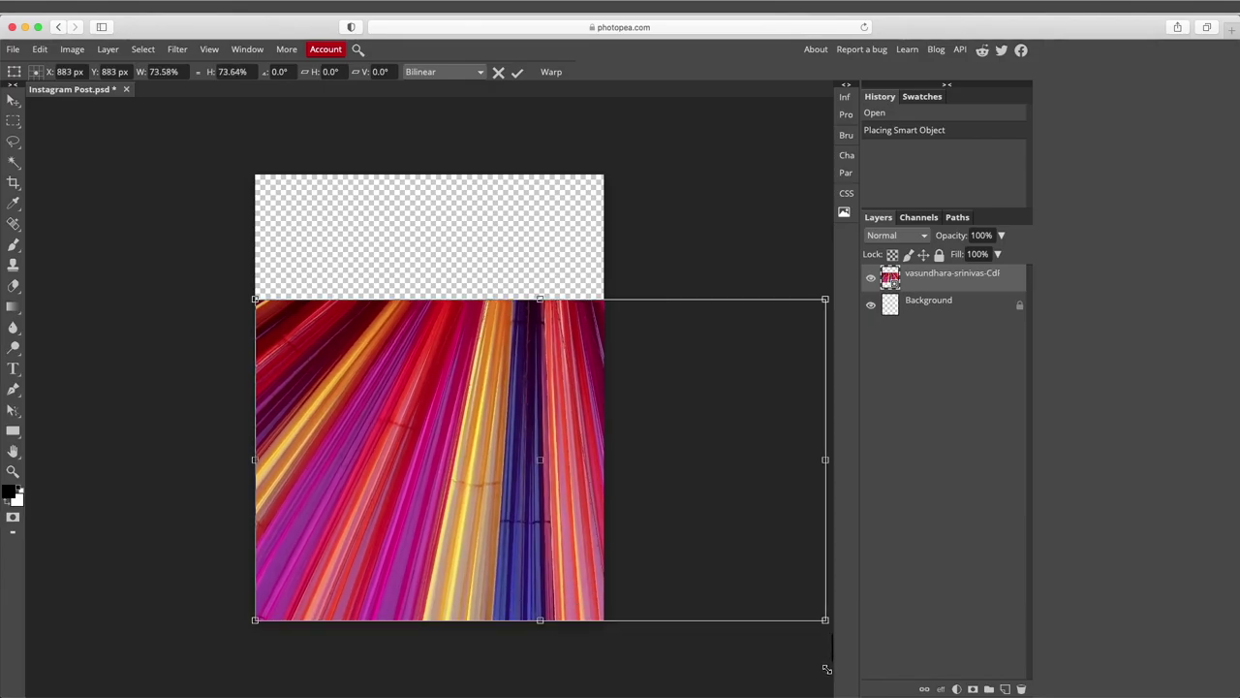
{"action": "mouse_move", "coordinate": [812, 334]}
{"action": "left_mouse_down"}
{"action": "mouse_move", "coordinate": [539, 562]}
{"action": "mouse_move", "coordinate": [601, 552]}
{"action": "left_mouse_up"}
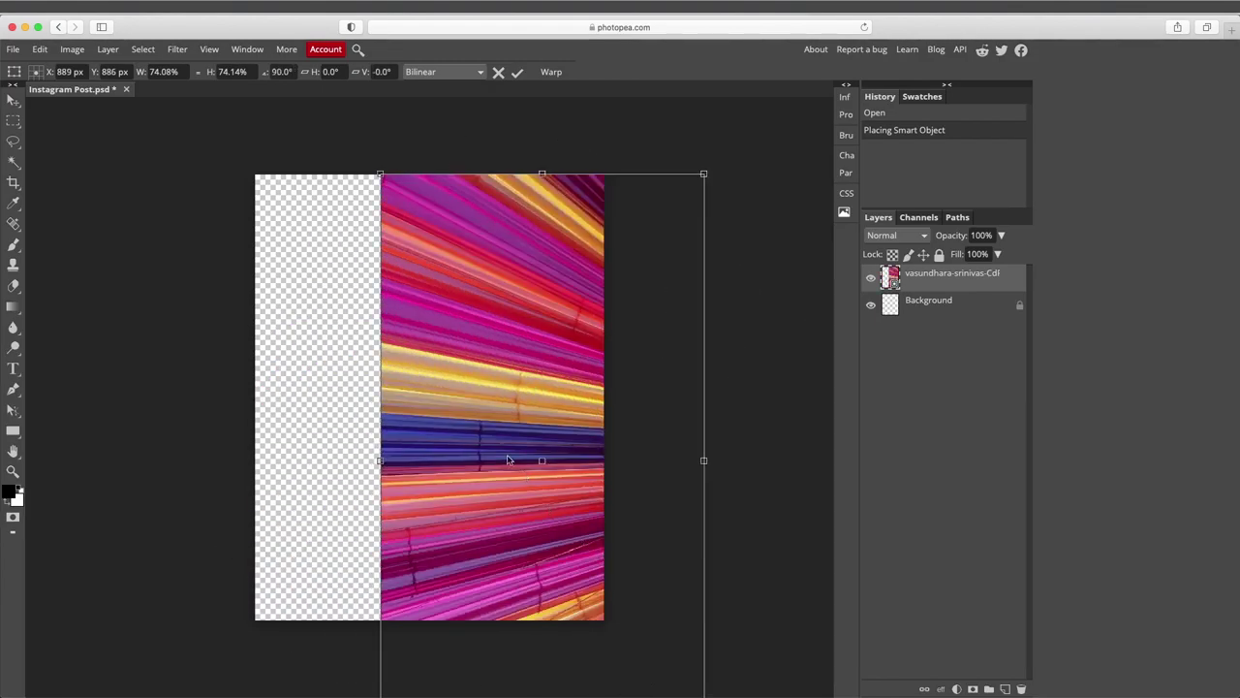
{"action": "mouse_move", "coordinate": [512, 475]}
{"action": "left_mouse_down"}
{"action": "mouse_move", "coordinate": [435, 464]}
{"action": "mouse_move", "coordinate": [385, 481]}
{"action": "left_mouse_up"}
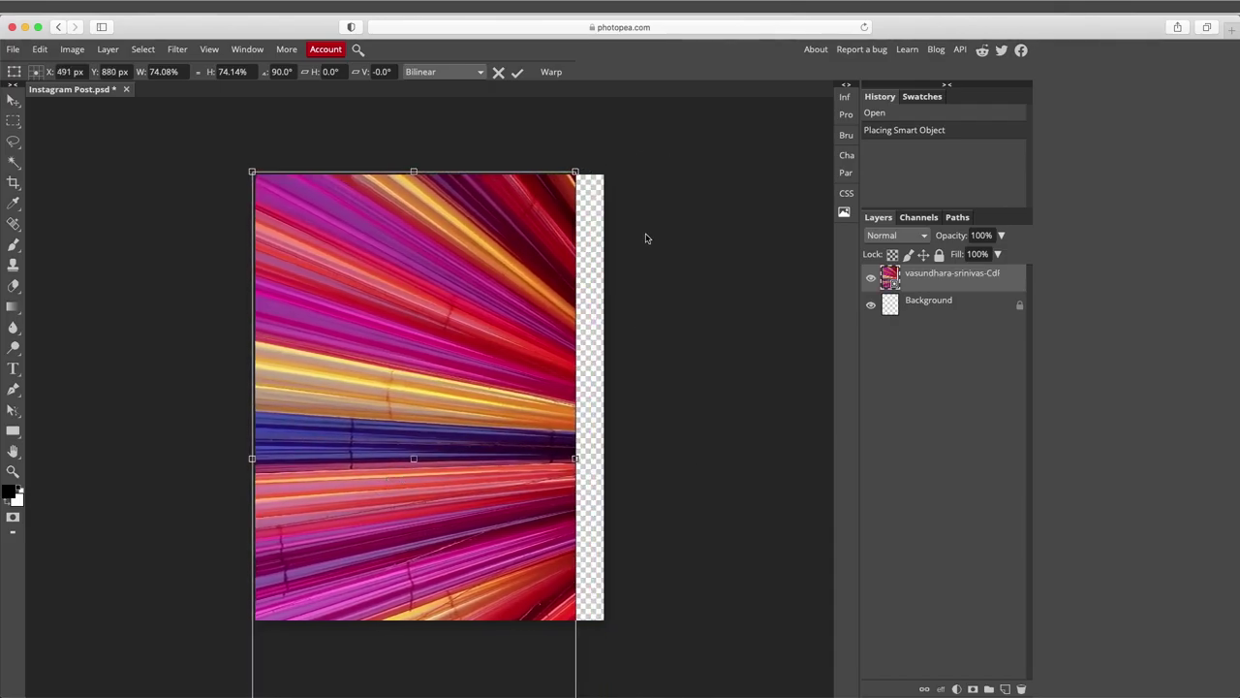
{"action": "left_click_drag", "start_coordinate": [576, 170], "coordinate": [631, 117]}
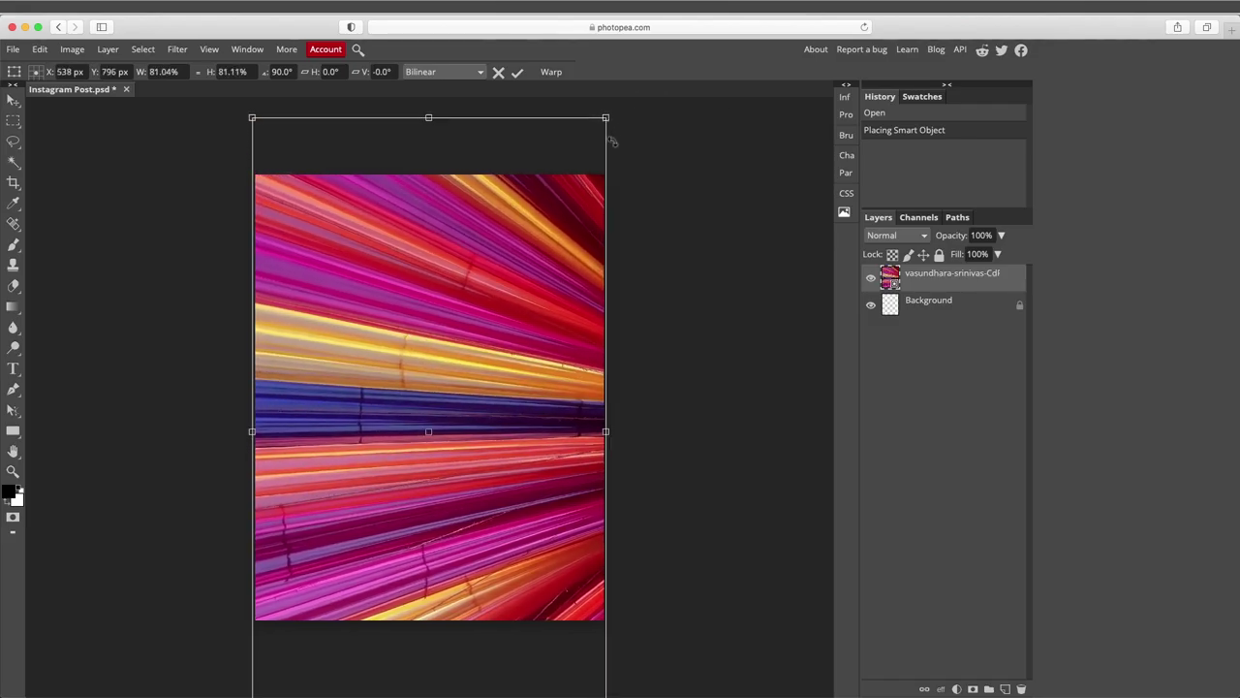
{"action": "left_click_drag", "start_coordinate": [538, 265], "coordinate": [539, 316]}
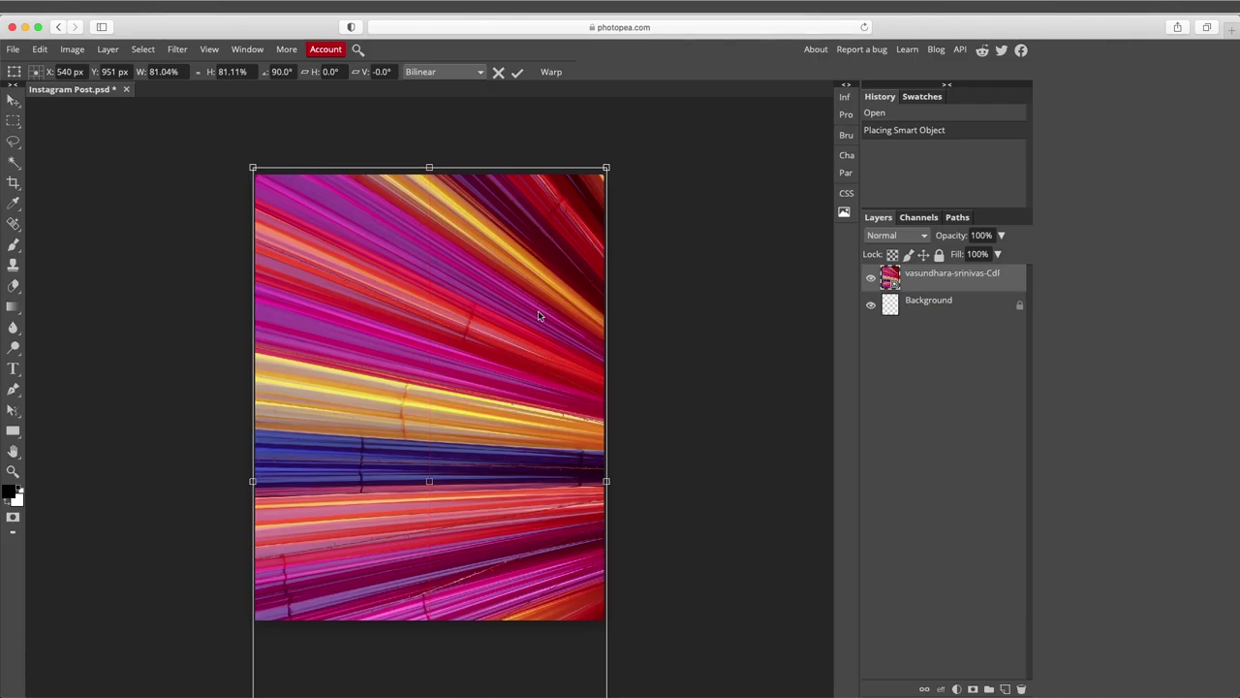
{"action": "key", "text": "Return"}
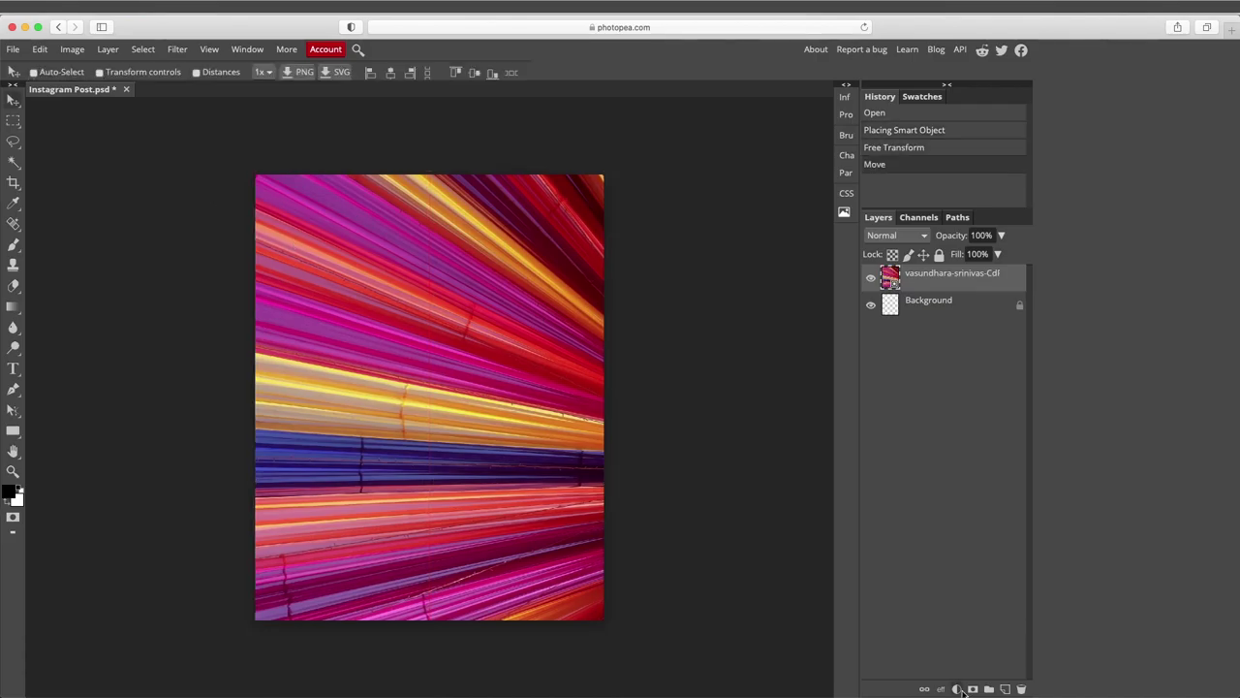
Add a white Color Fill layer above the light-streak photo.
{"action": "left_click", "coordinate": [958, 688]}
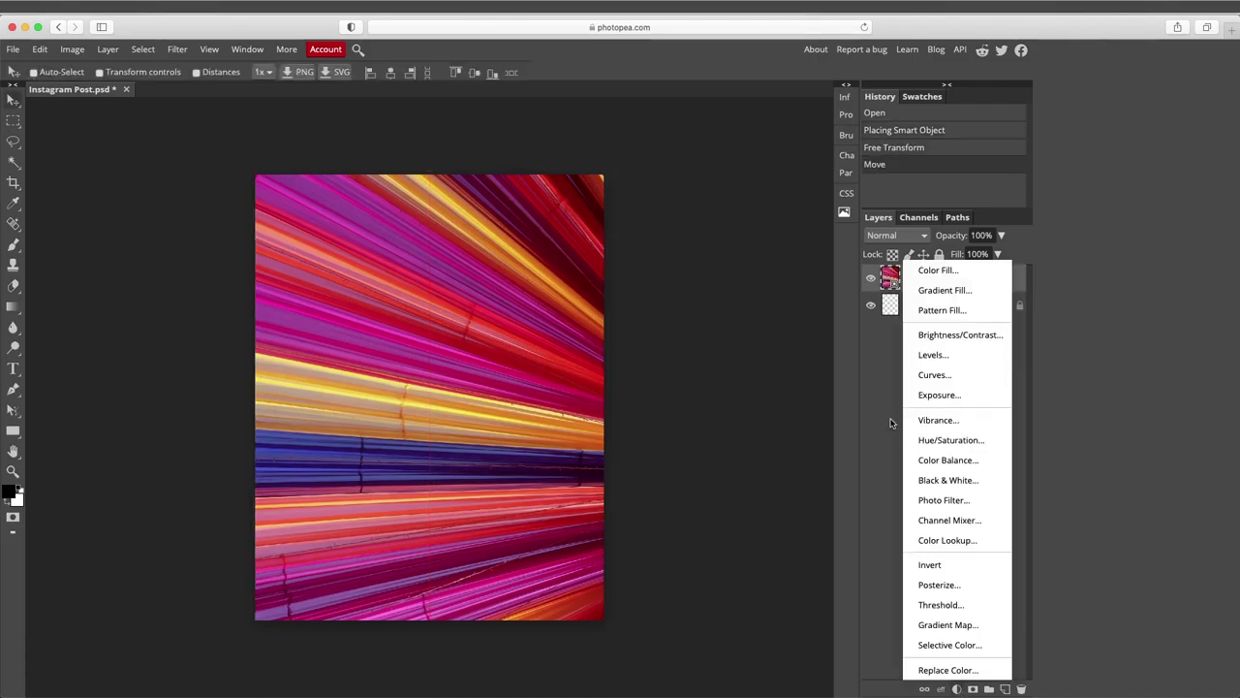
{"action": "left_click", "coordinate": [941, 271]}
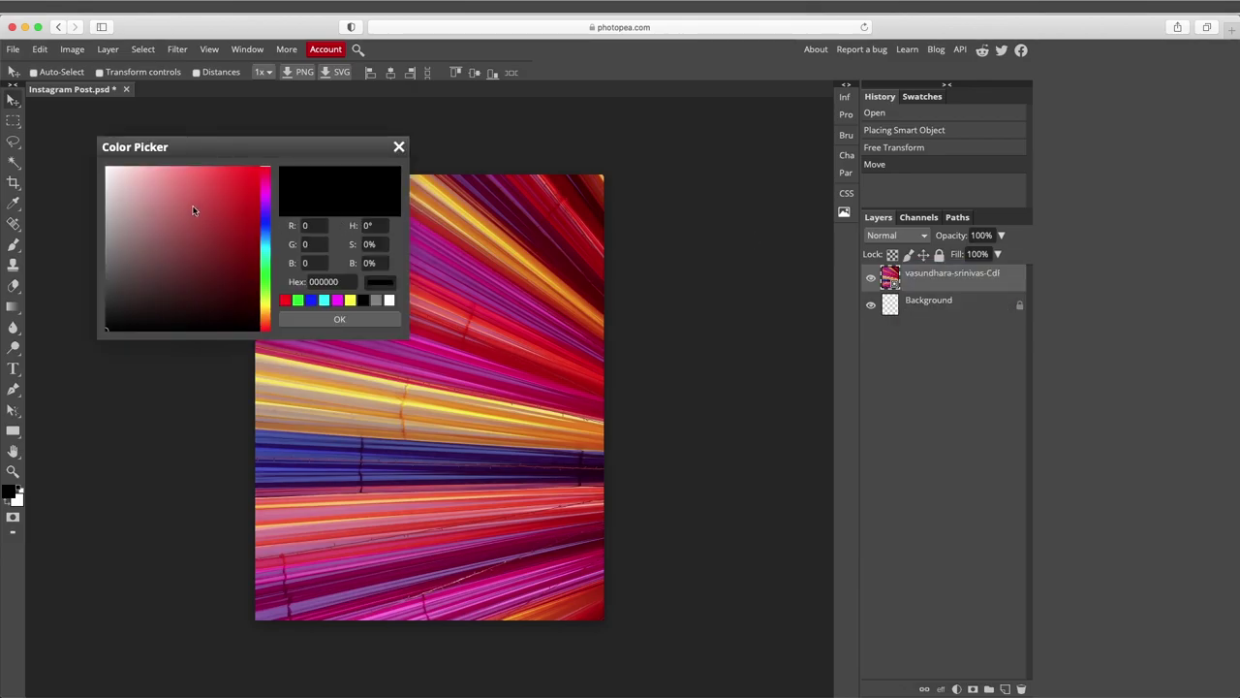
{"action": "left_click_drag", "start_coordinate": [192, 211], "coordinate": [68, 148]}
{"action": "left_click", "coordinate": [339, 318]}
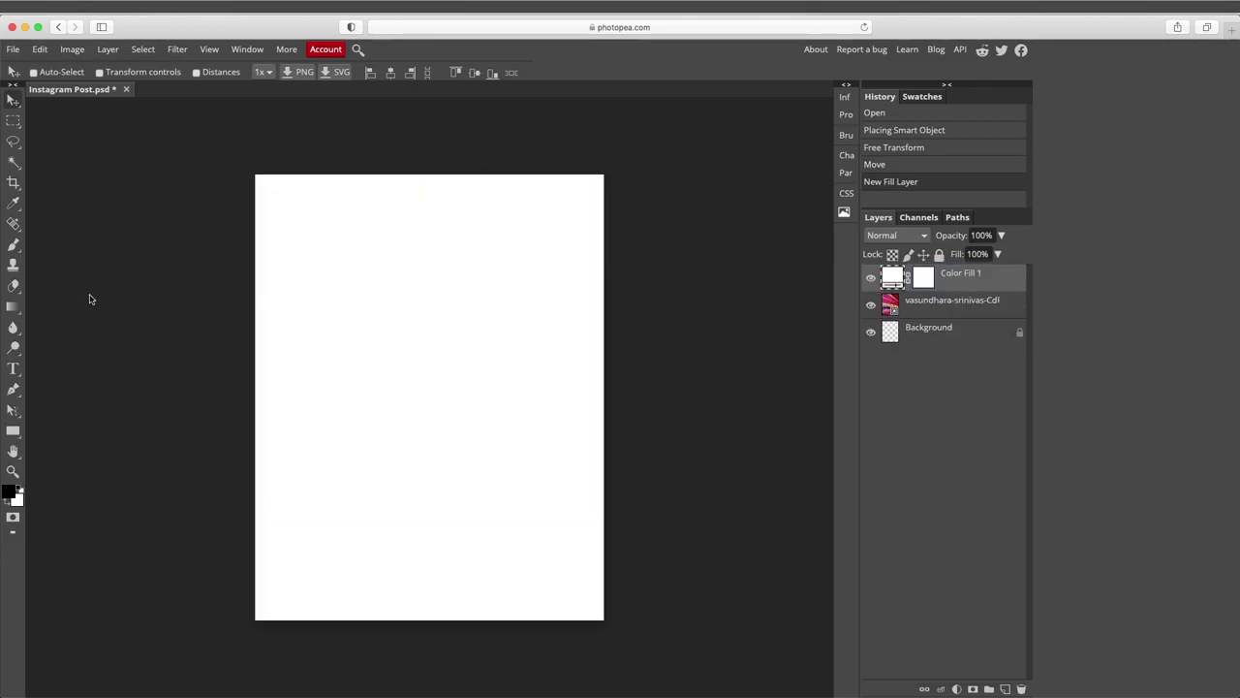
{"action": "left_click", "coordinate": [13, 369]}
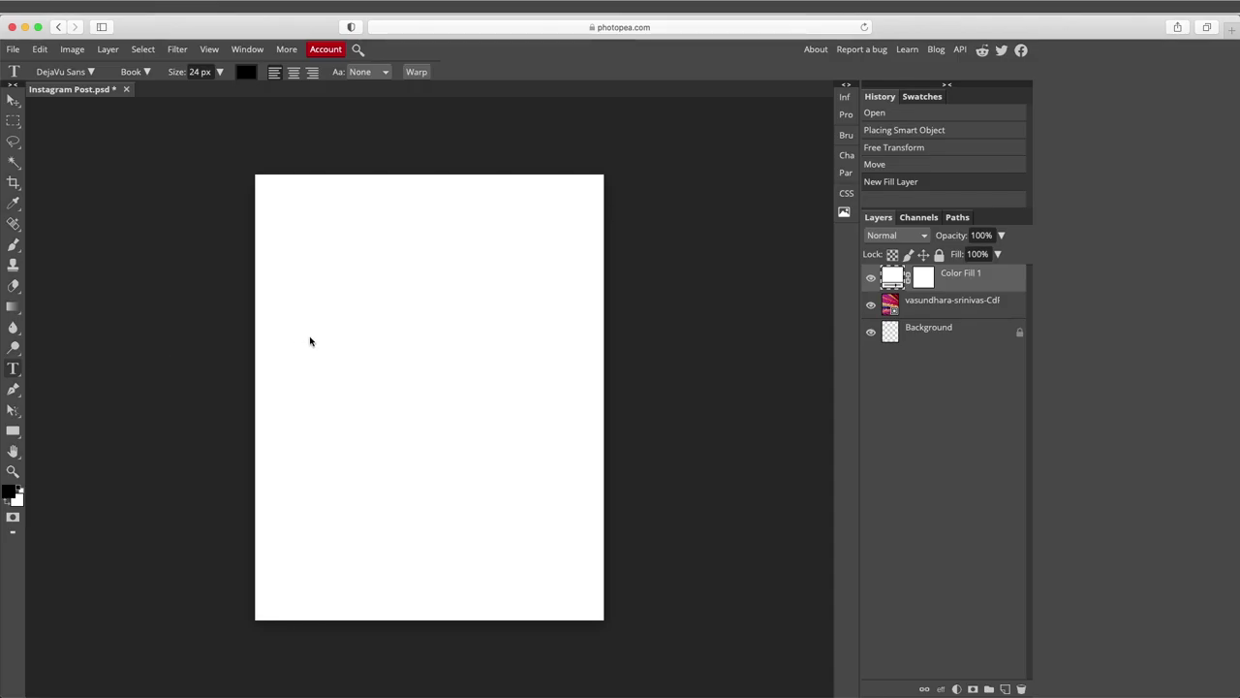
Add the COLOURS text layer and set it to 150 px.
{"action": "left_click", "coordinate": [310, 341]}
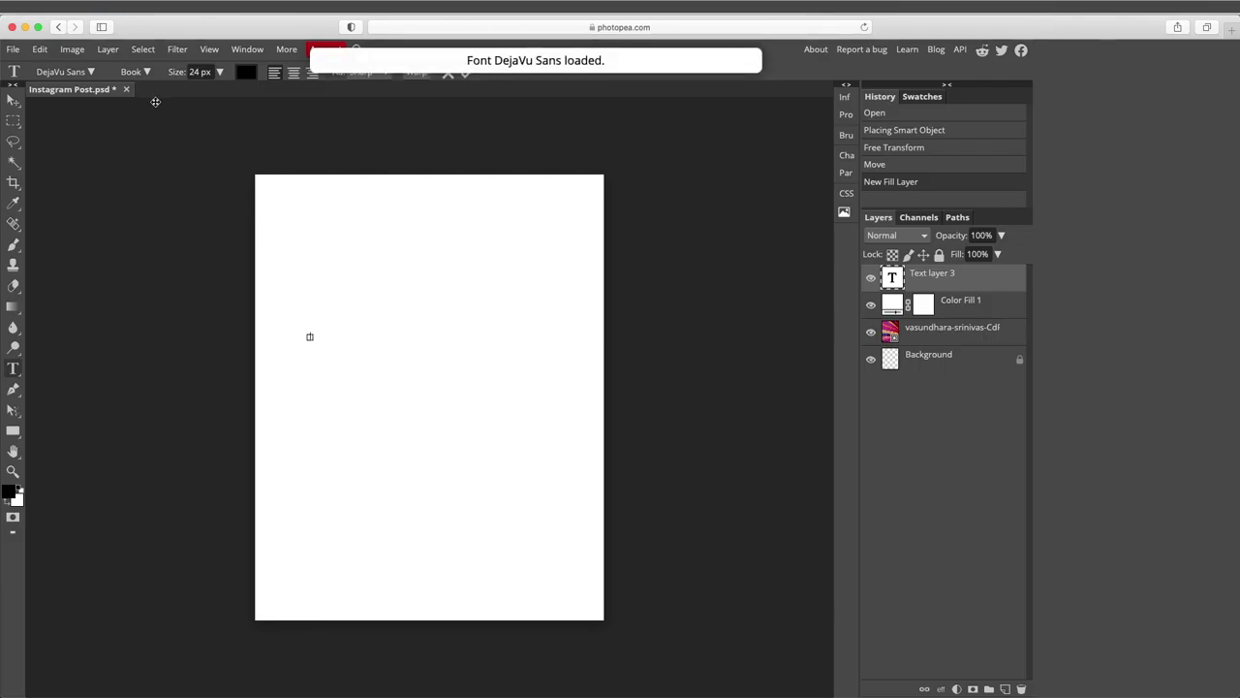
{"action": "type", "text": "COLOURS"}
{"action": "key", "text": "ctrl+a"}
{"action": "left_click", "coordinate": [219, 72]}
{"action": "left_click_drag", "start_coordinate": [198, 91], "coordinate": [233, 93]}
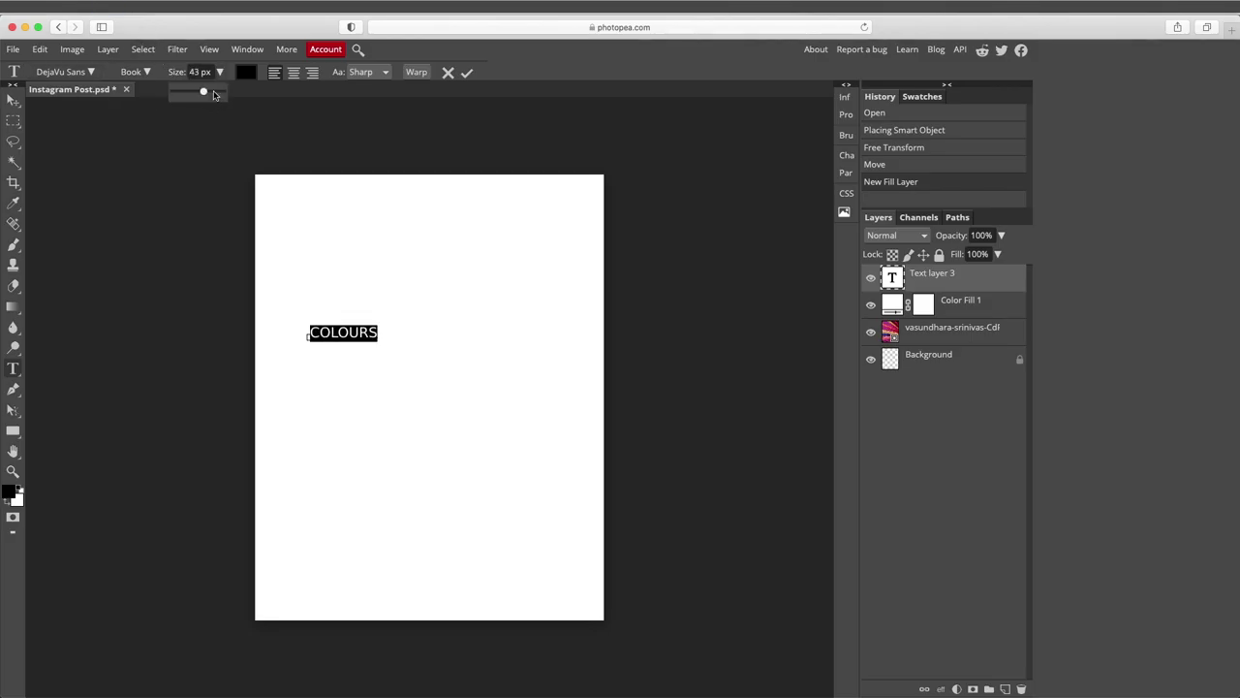
Set COLOURS in Montserrat Black and drag it lower on the canvas.
{"action": "left_click", "coordinate": [92, 72]}
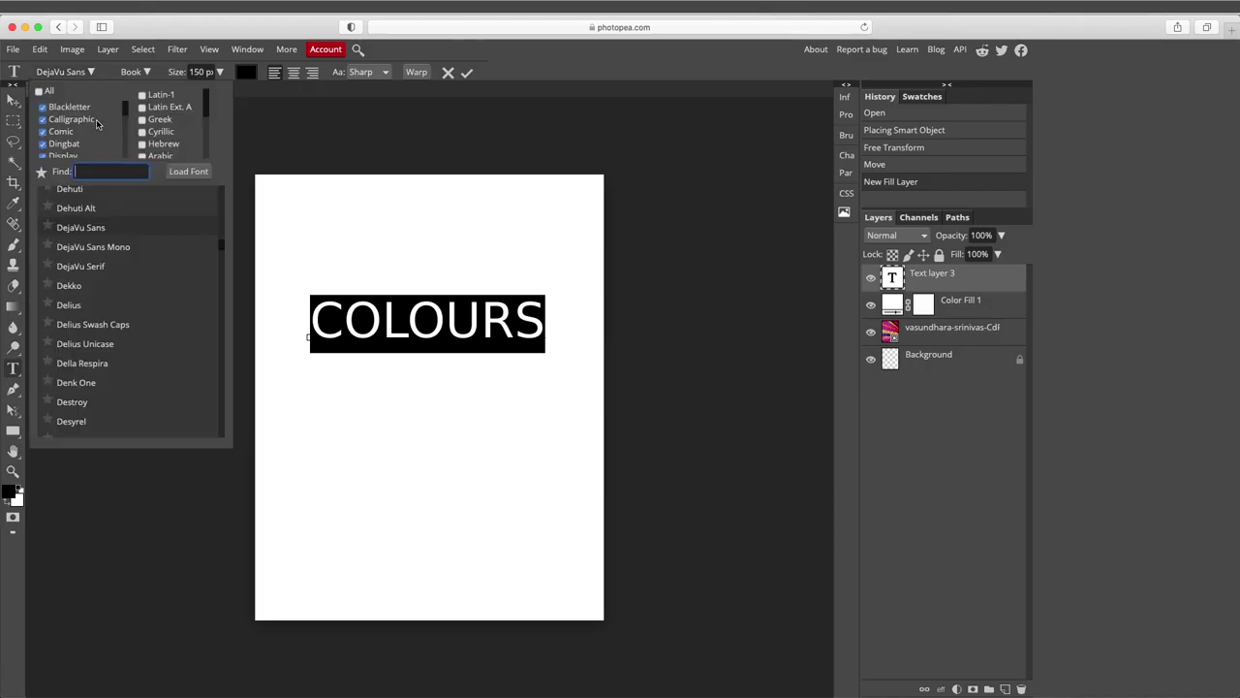
{"action": "type", "text": "mont"}
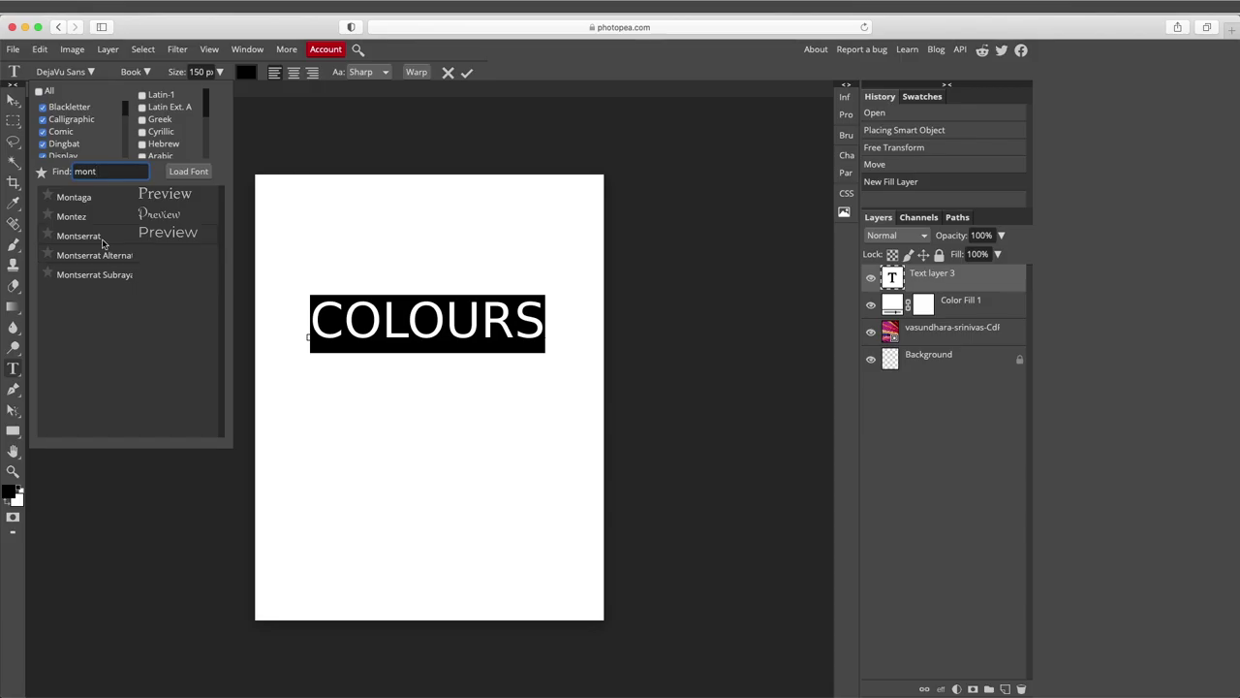
{"action": "left_click", "coordinate": [87, 237]}
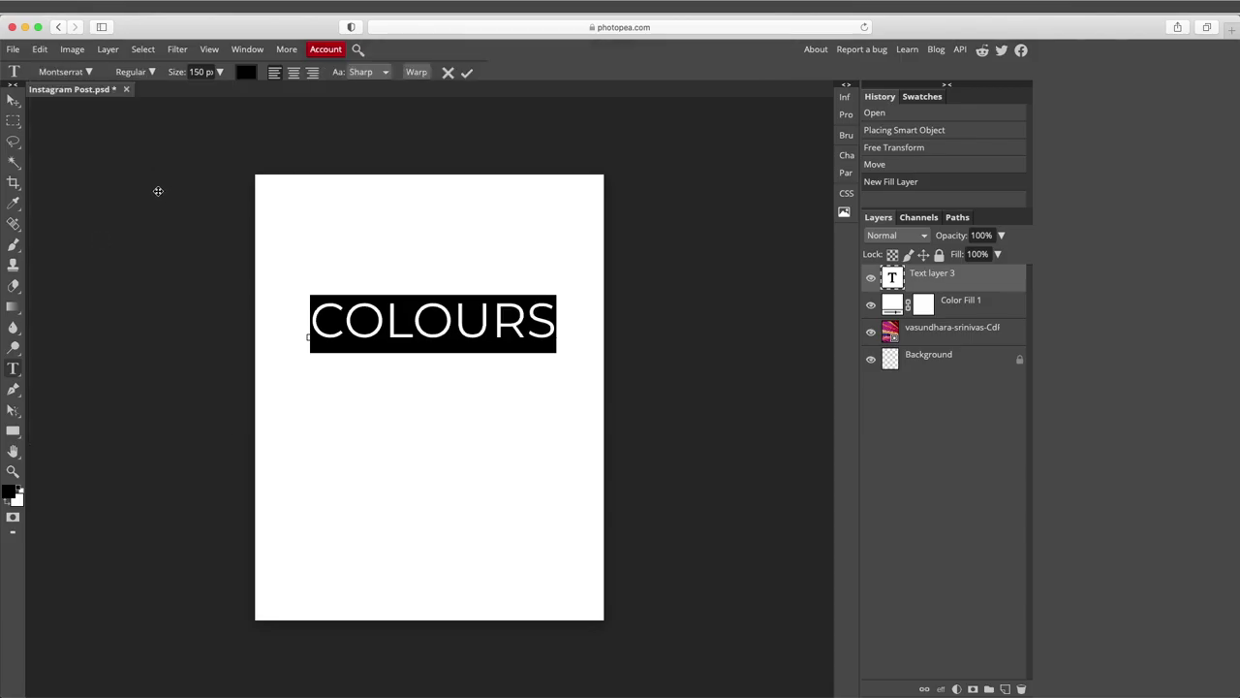
{"action": "left_click", "coordinate": [150, 73]}
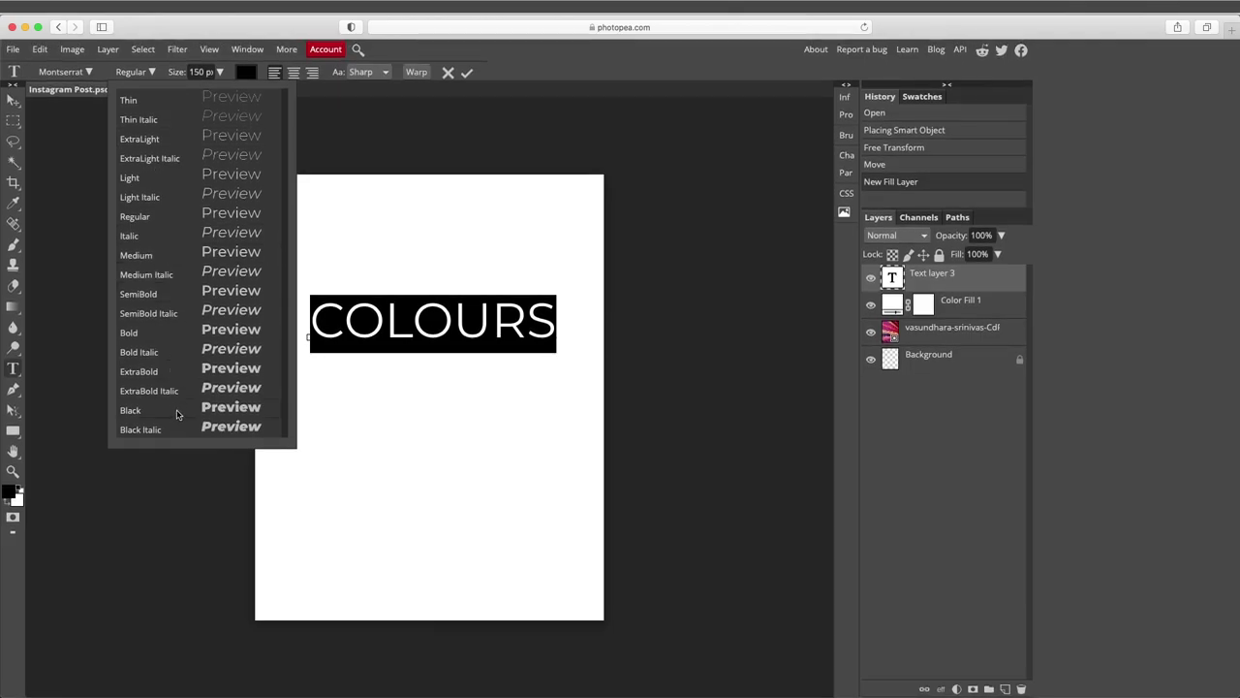
{"action": "left_click", "coordinate": [131, 409]}
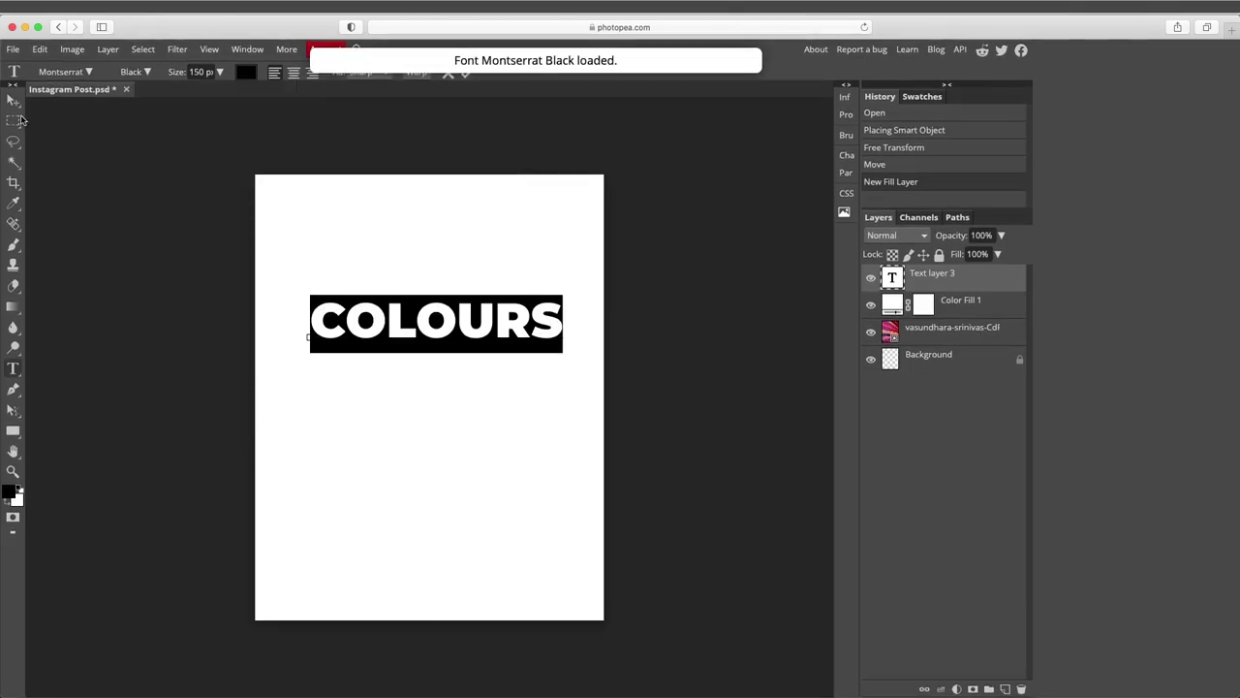
{"action": "left_click", "coordinate": [13, 100]}
{"action": "left_click_drag", "start_coordinate": [476, 334], "coordinate": [475, 411]}
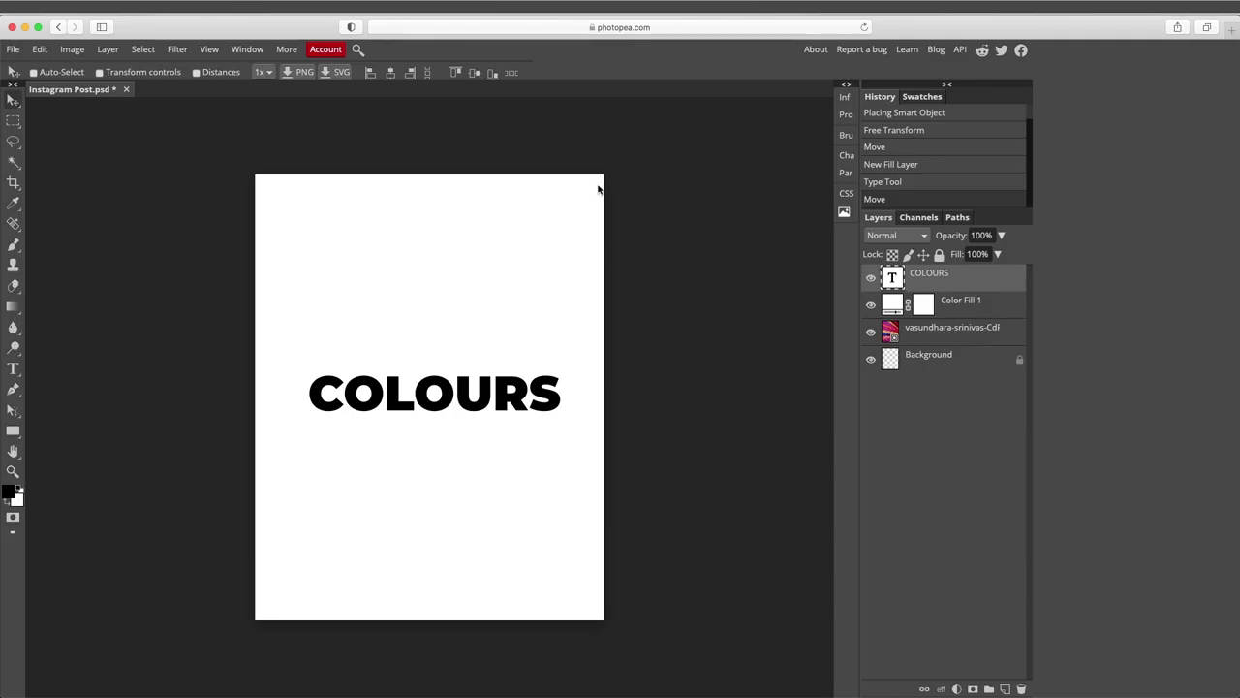
Add a second line reading 'OF LIFE' below COLOURS in the title.
{"action": "key", "text": "t"}
{"action": "left_click", "coordinate": [456, 399]}
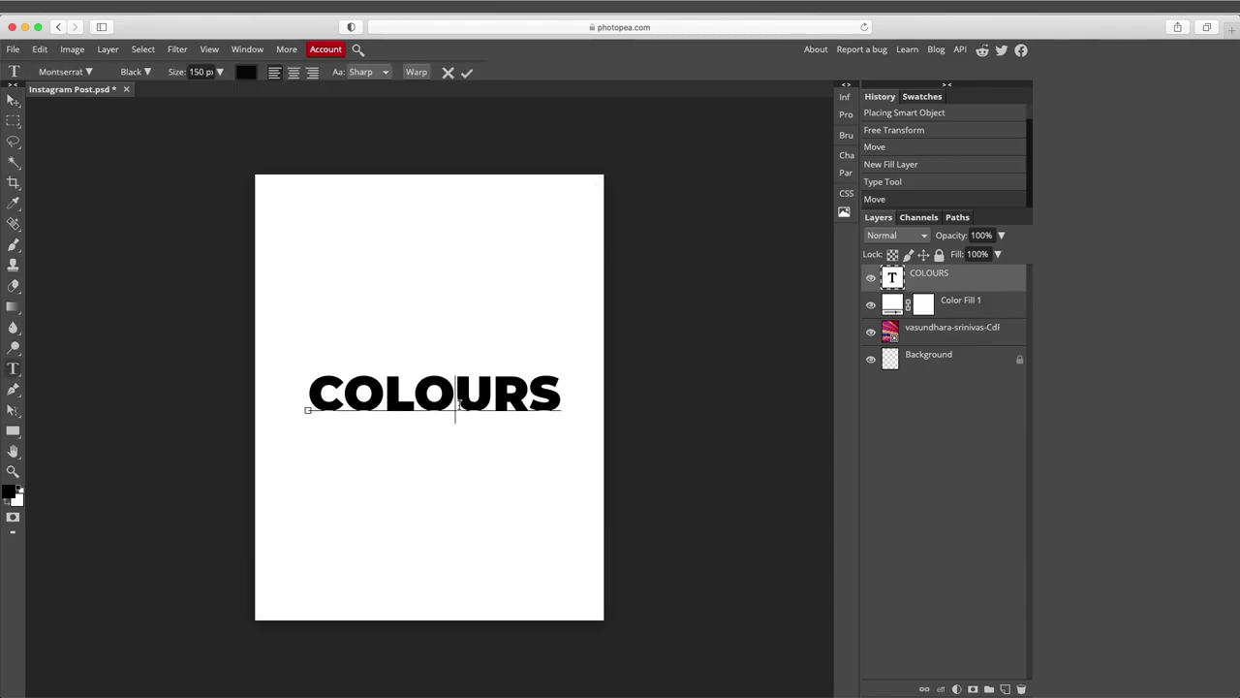
{"action": "key", "text": "End"}
{"action": "key", "text": "Return"}
{"action": "type", "text": "OF LI"}
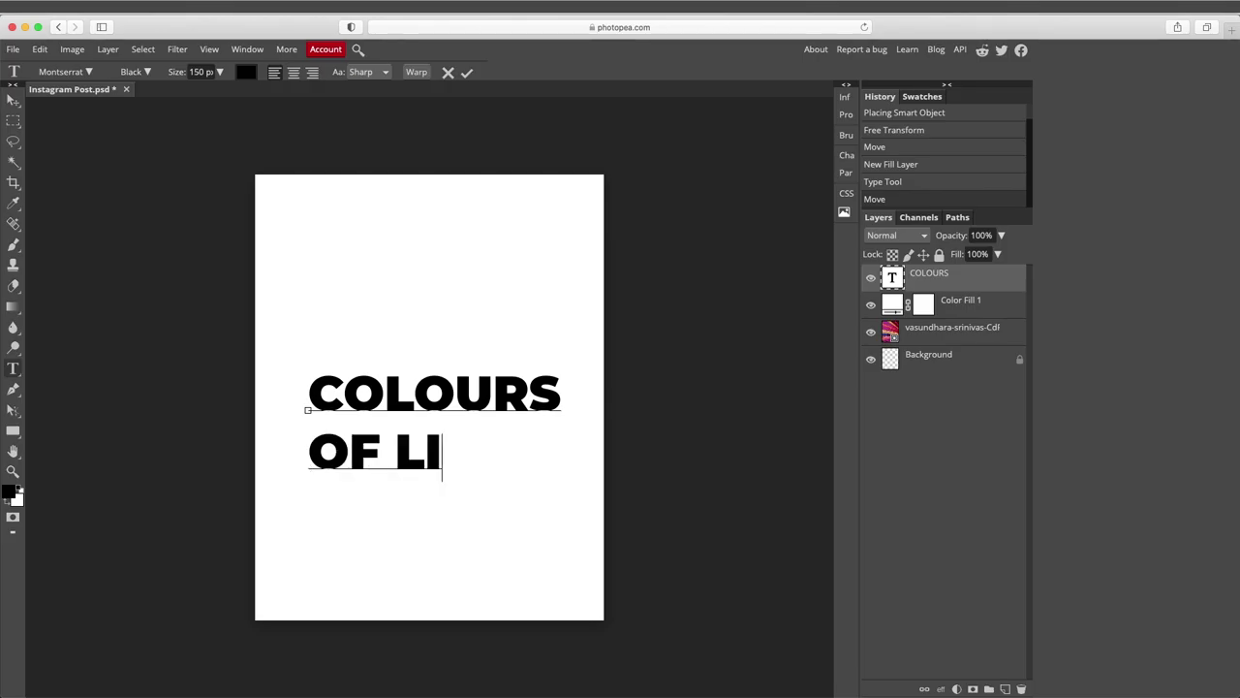
{"action": "type", "text": "FE"}
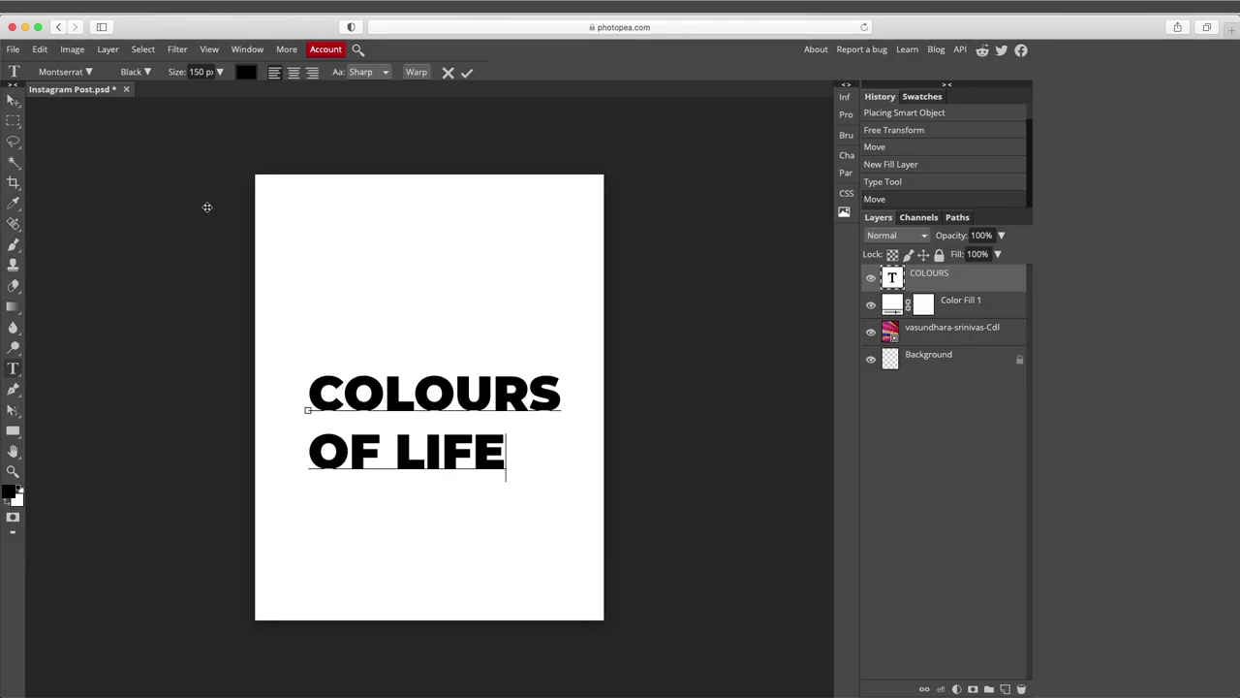
{"action": "scroll", "coordinate": [206, 206], "scroll_direction": "down", "scroll_amount": 1}
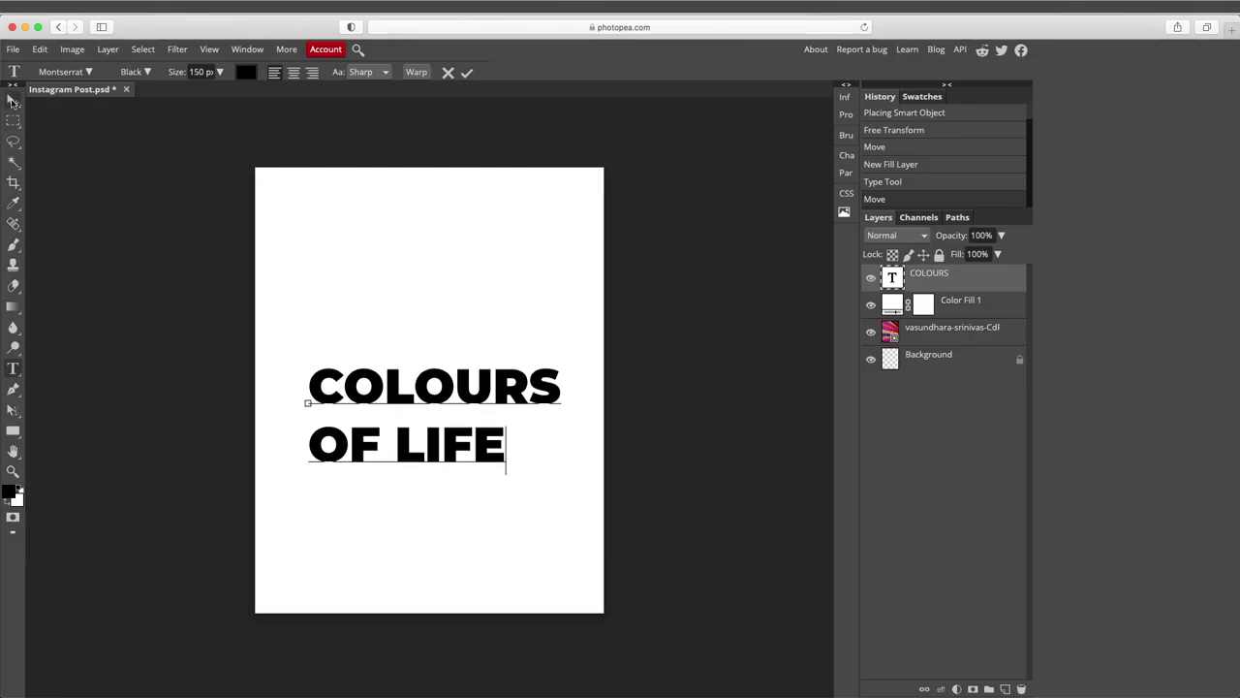
{"action": "left_click", "coordinate": [13, 100]}
Centre the title horizontally and vertically on the canvas.
{"action": "key", "text": "ctrl+a"}
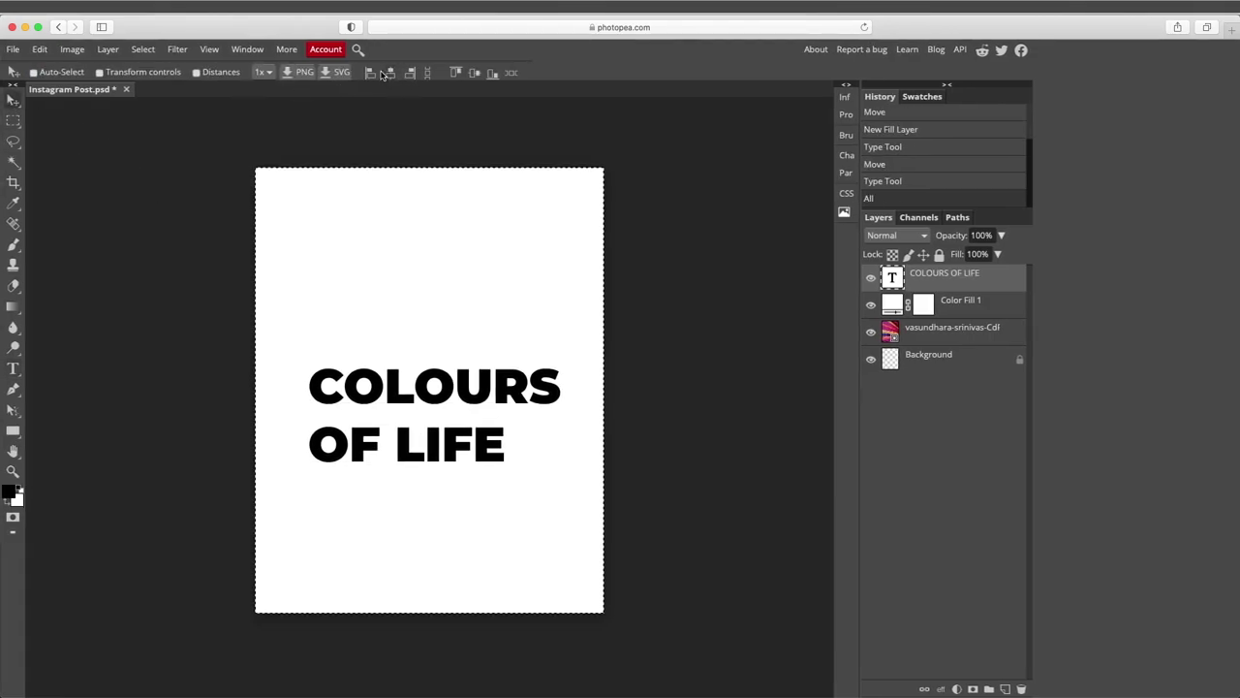
{"action": "left_click", "coordinate": [389, 73]}
{"action": "left_click", "coordinate": [474, 72]}
{"action": "key", "text": "ctrl+d"}
Load the title letters as a selection, hide the text layer, and select Color Fill 1.
{"action": "left_click", "coordinate": [893, 280], "text": "ctrl"}
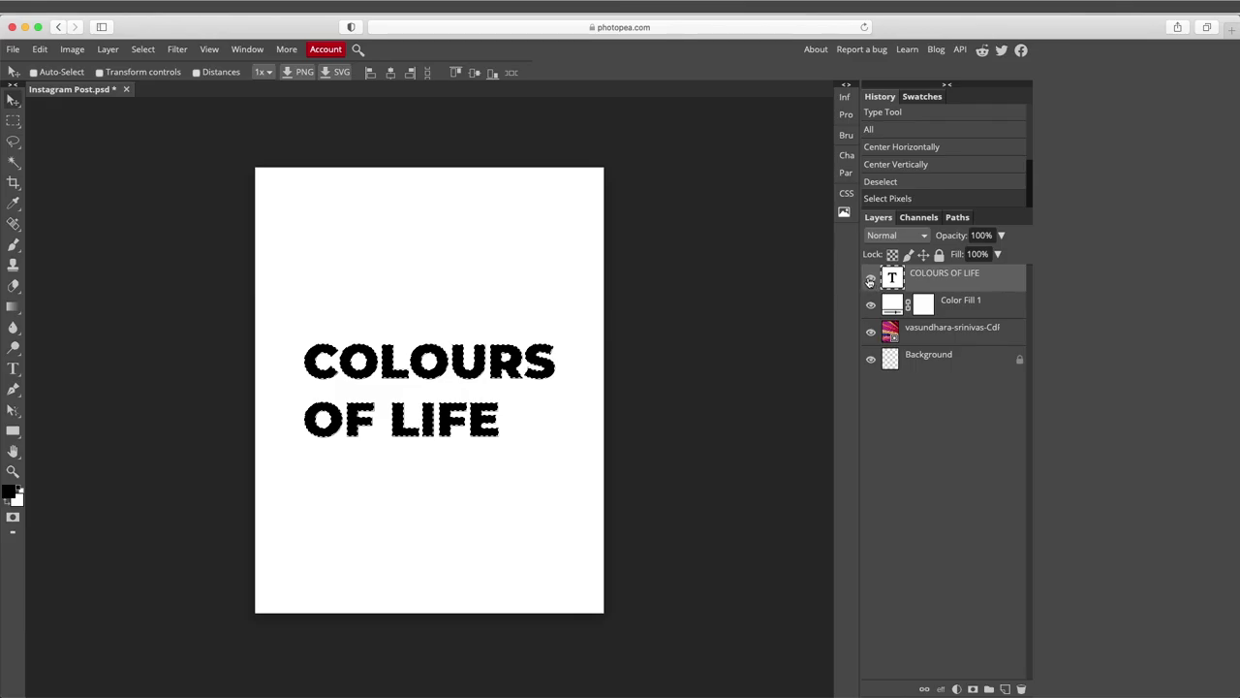
{"action": "left_click", "coordinate": [870, 280]}
{"action": "left_click", "coordinate": [948, 308]}
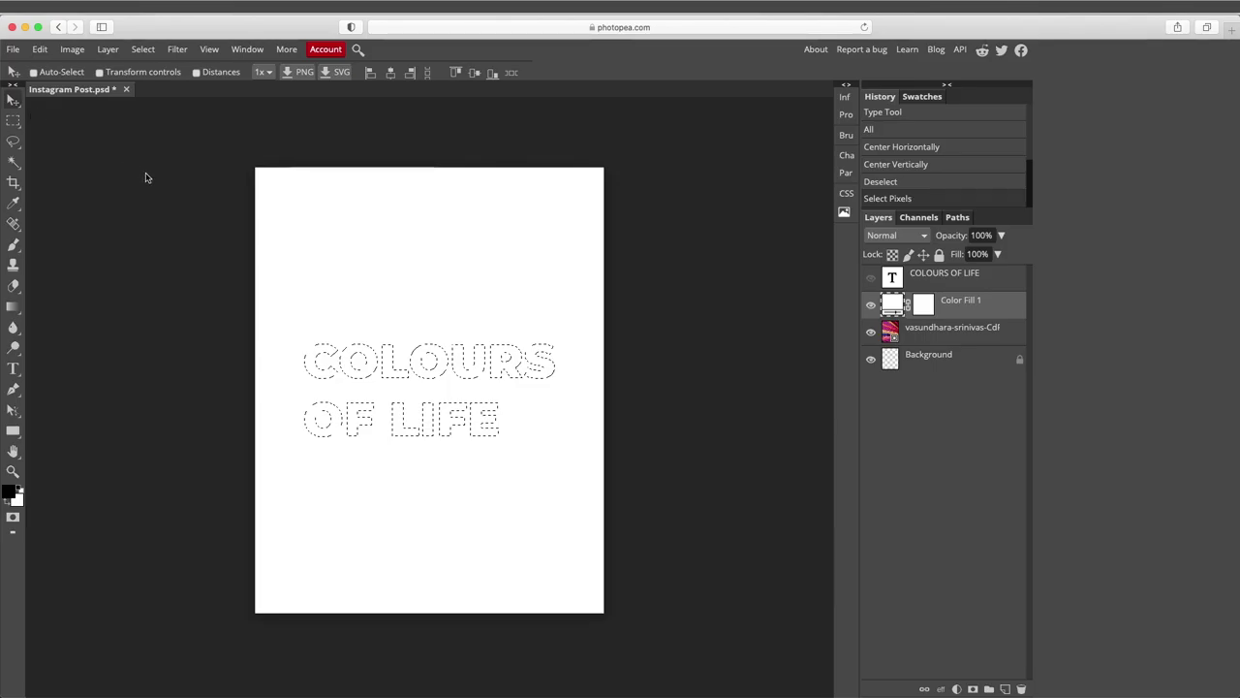
Give Color Fill 1 a letter-shaped mask so the photo shows through COLOURS OF LIFE.
{"action": "key", "text": "ctrl+shift+i"}
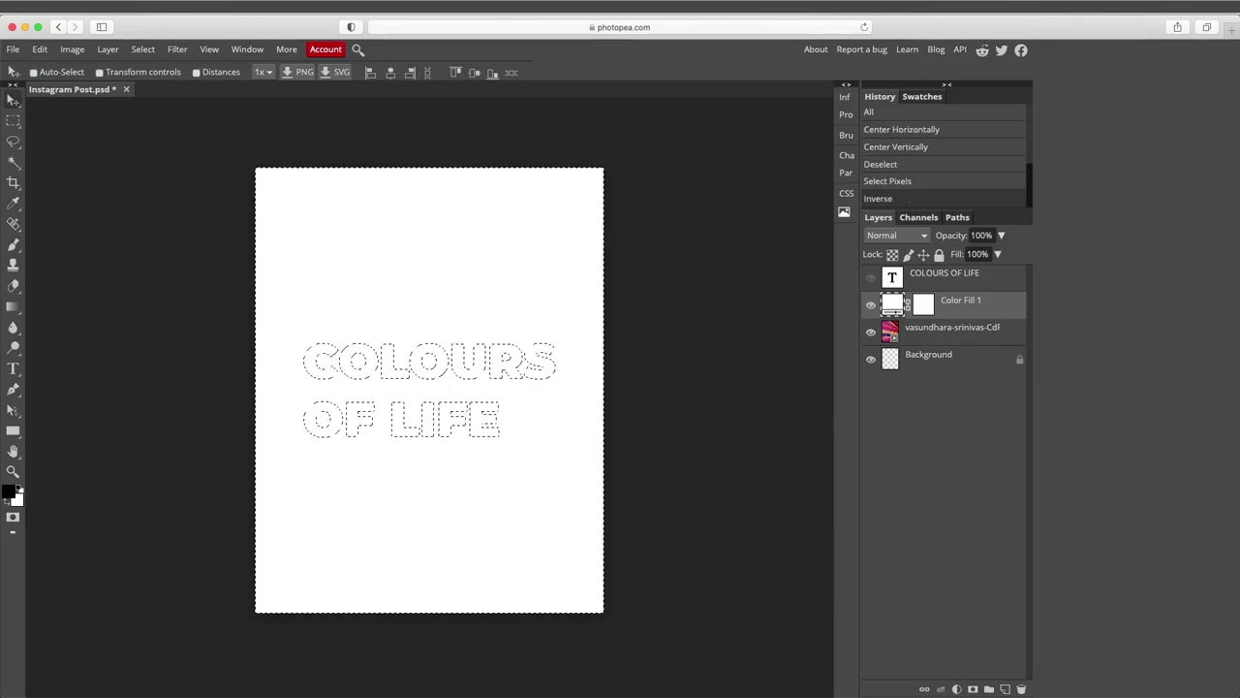
{"action": "left_click", "coordinate": [972, 687]}
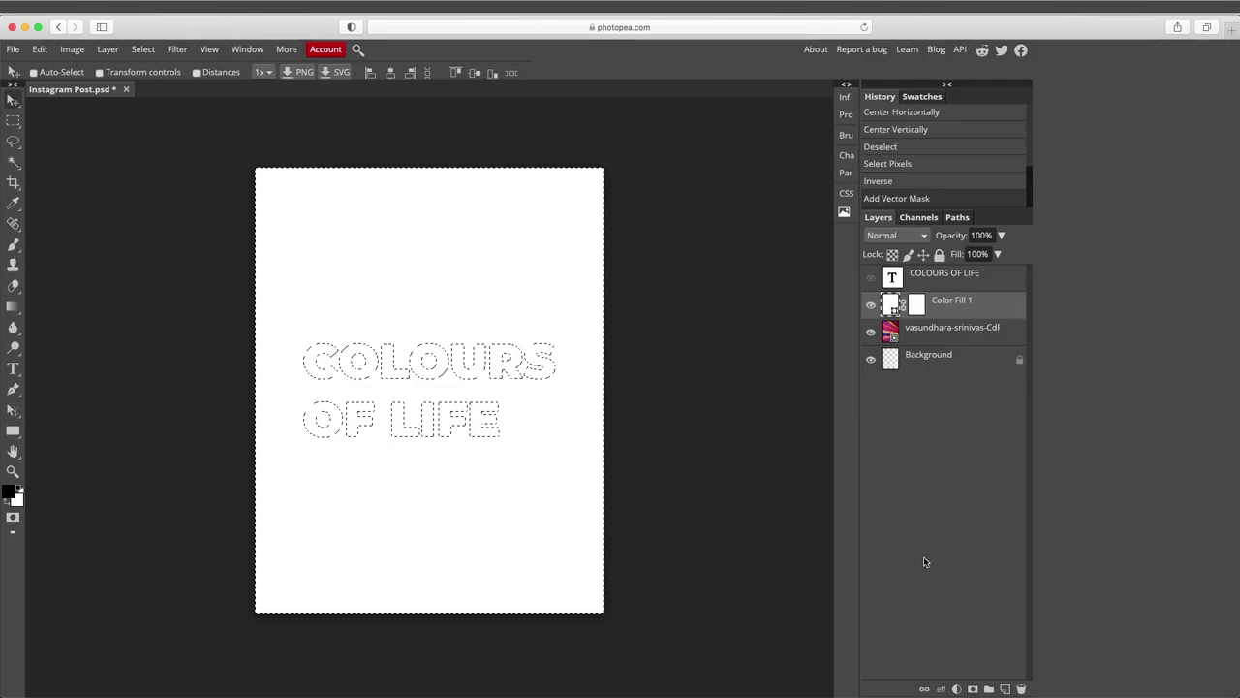
{"action": "key", "text": "alt+BackSpace"}
{"action": "key", "text": "alt+BackSpace"}
{"action": "key", "text": "ctrl+shift+i"}
{"action": "key", "text": "x"}
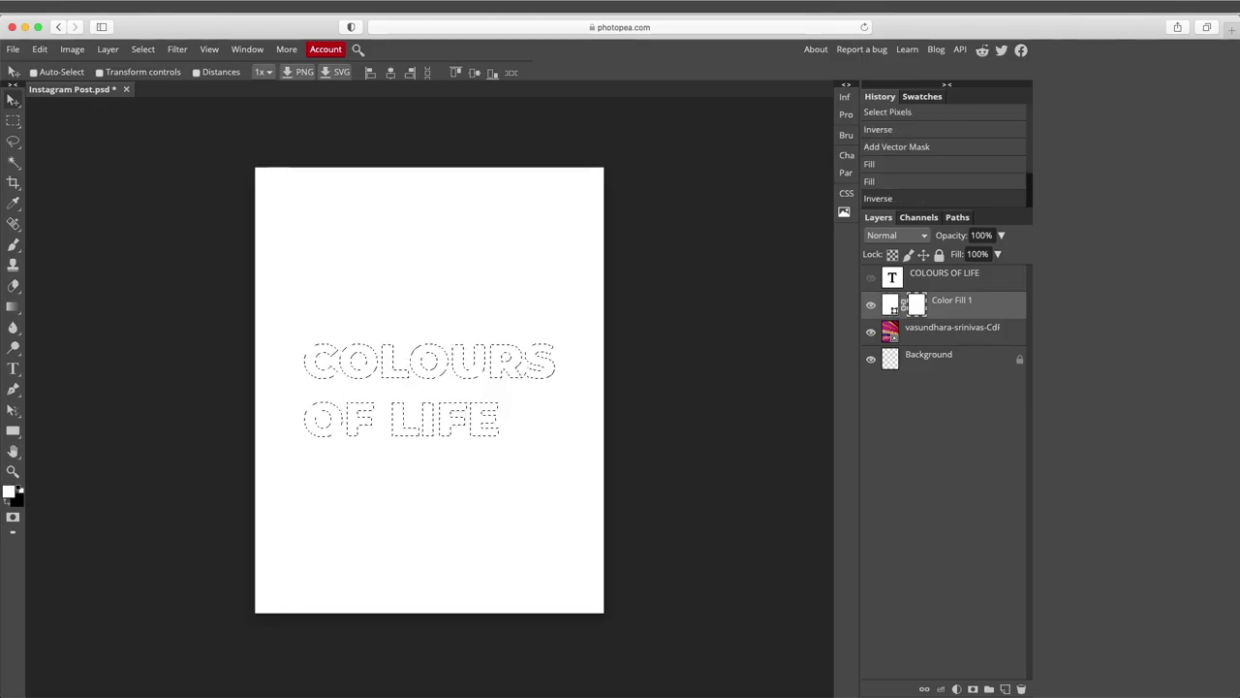
{"action": "key", "text": "alt+BackSpace"}
{"action": "key", "text": "ctrl+d"}
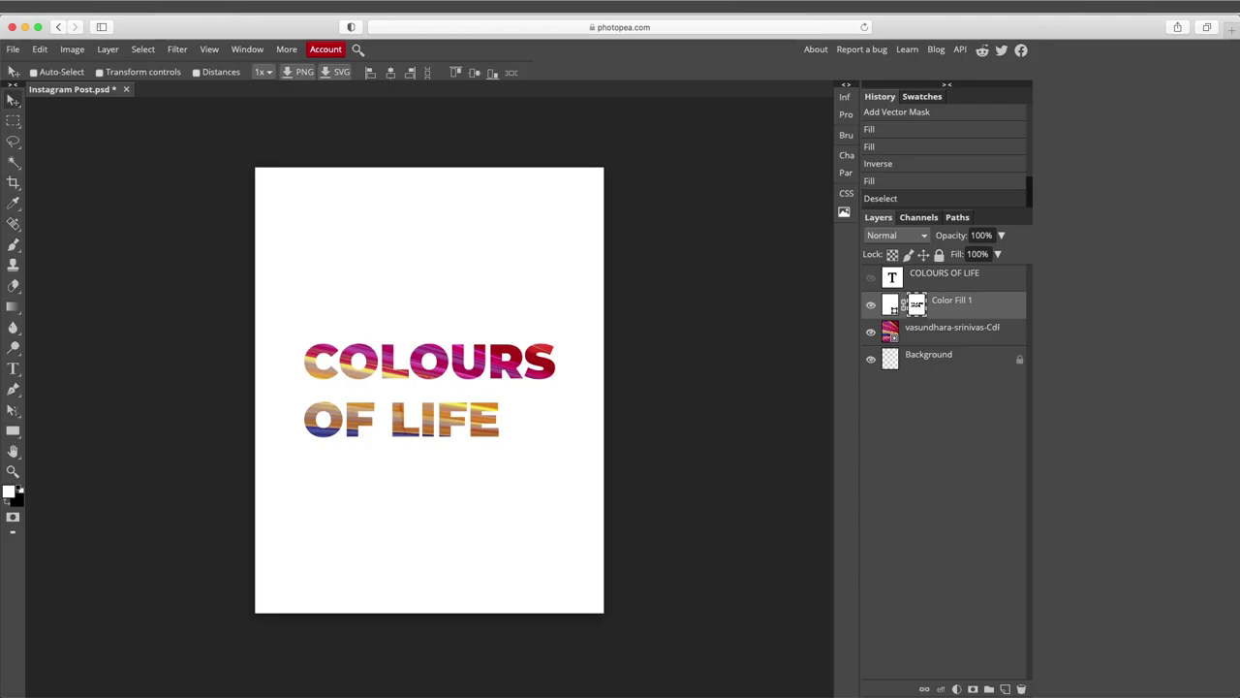
{"action": "left_click", "coordinate": [949, 326]}
{"action": "left_click", "coordinate": [39, 48]}
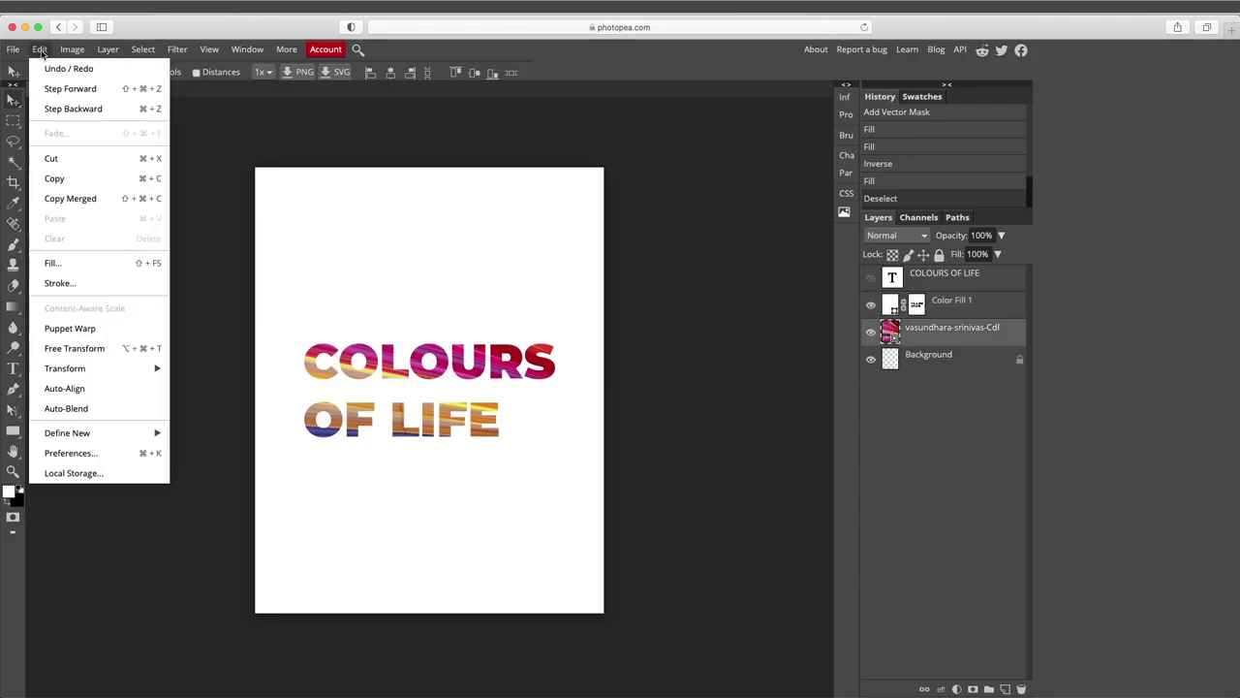
Scale the photo down to about 58% and recentre it behind the letters.
{"action": "left_click", "coordinate": [106, 348]}
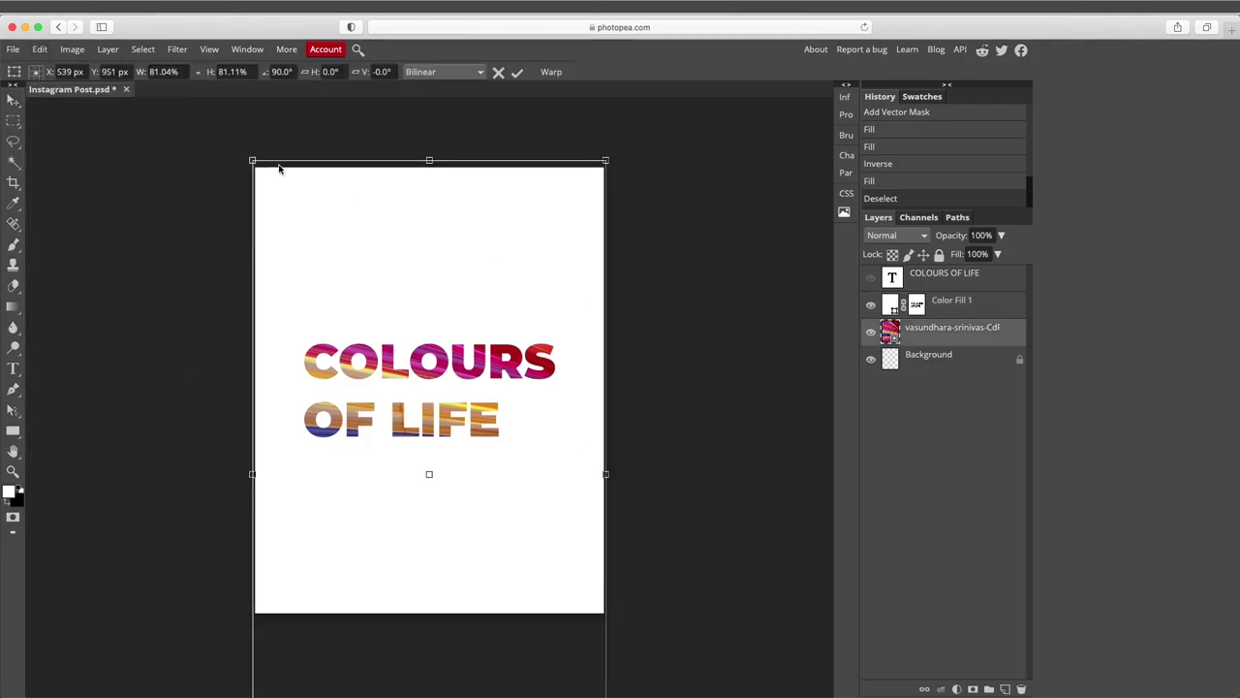
{"action": "left_click_drag", "start_coordinate": [252, 159], "coordinate": [310, 249]}
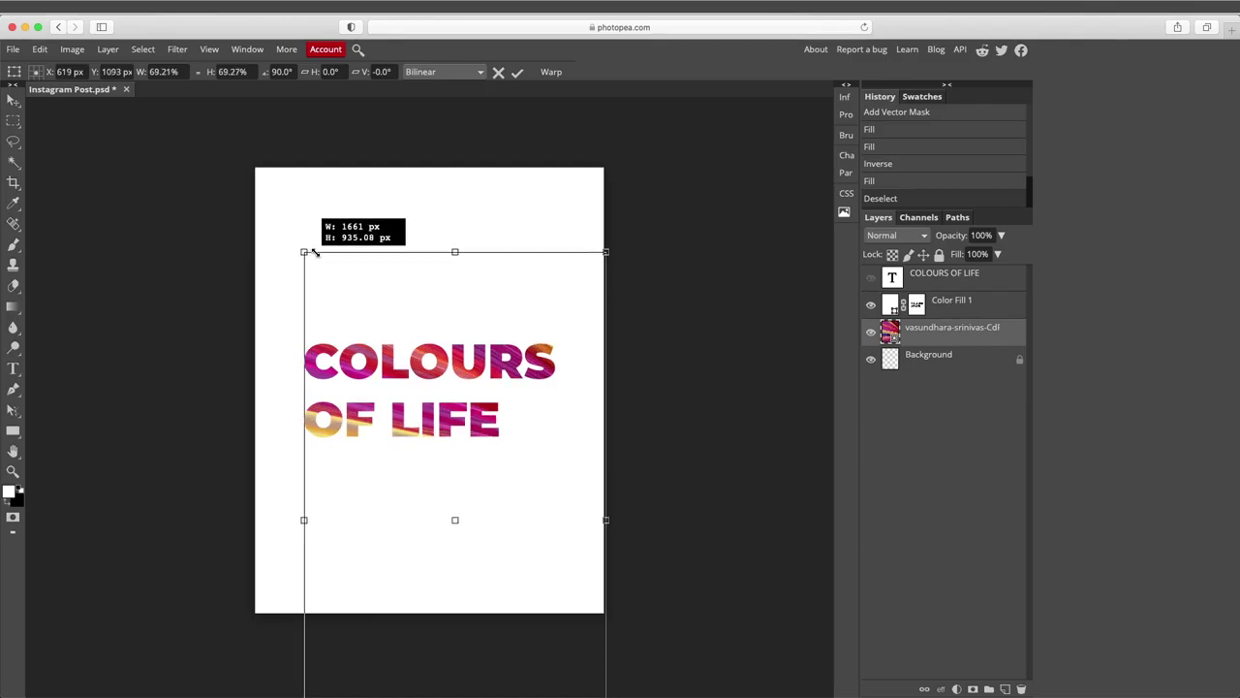
{"action": "left_click_drag", "start_coordinate": [604, 251], "coordinate": [537, 335]}
{"action": "left_click_drag", "start_coordinate": [517, 480], "coordinate": [524, 351]}
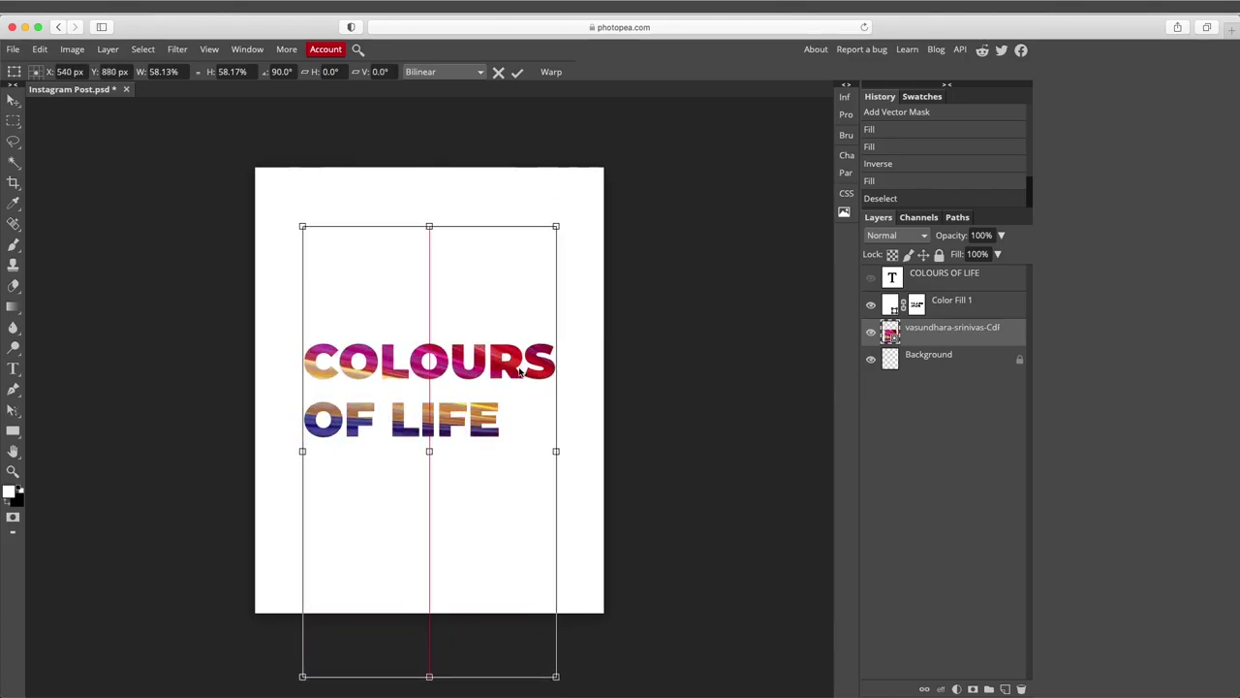
{"action": "left_click_drag", "start_coordinate": [524, 351], "coordinate": [519, 427]}
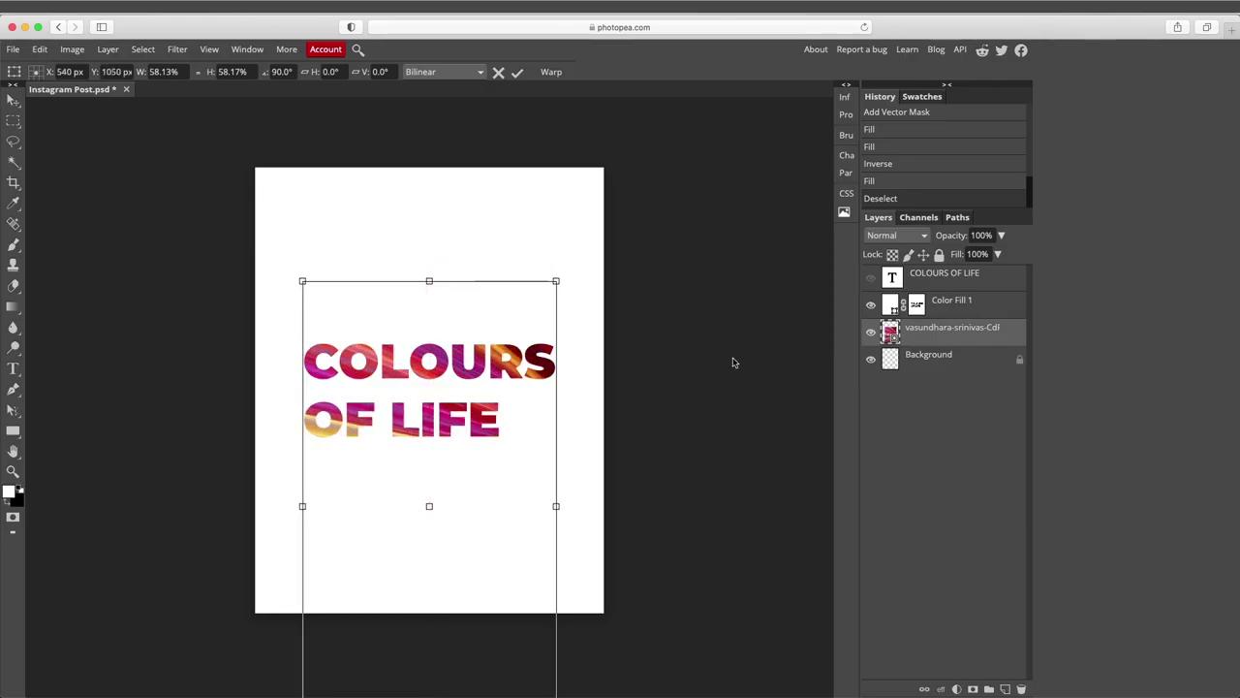
{"action": "key", "text": "Return"}
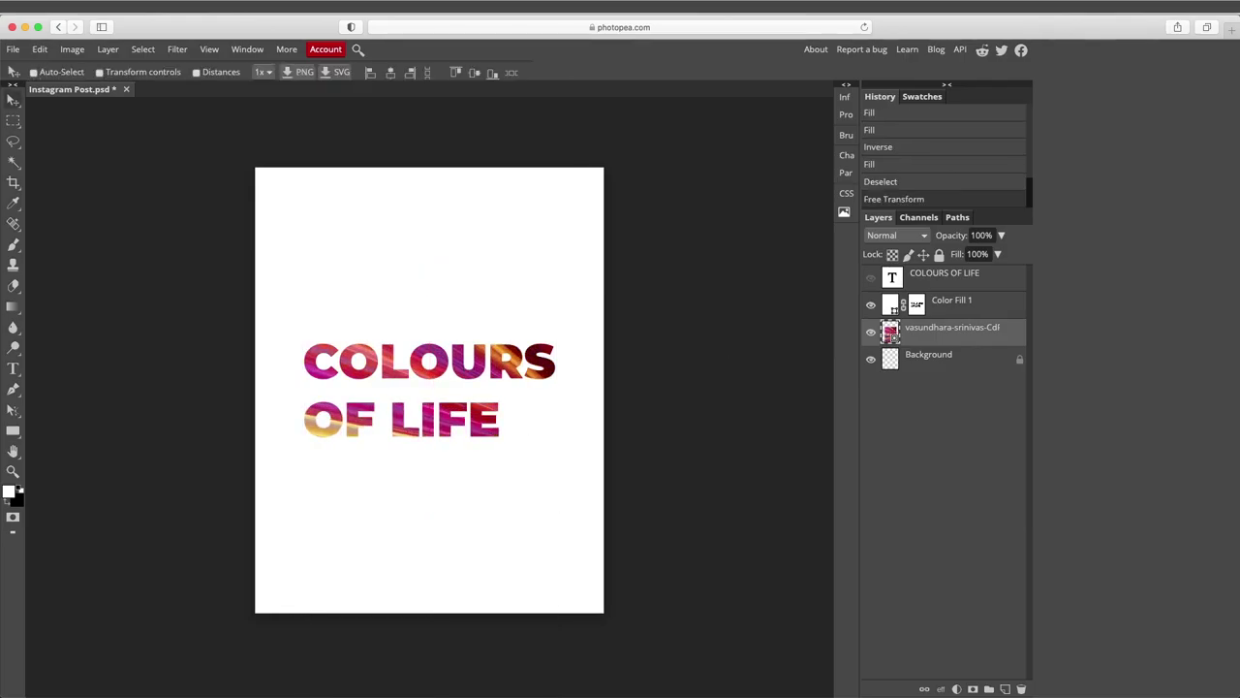
Zoom in on the finished streak-filled COLOURS OF LIFE title.
{"action": "key", "text": "ctrl+plus"}
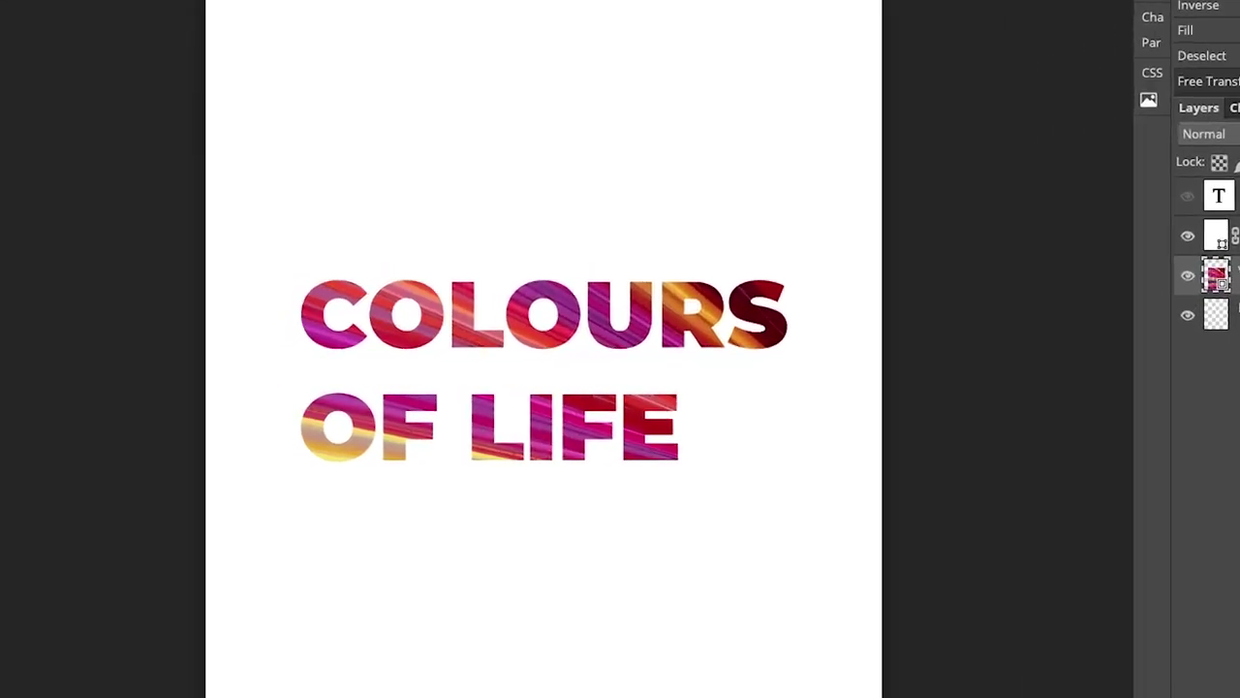